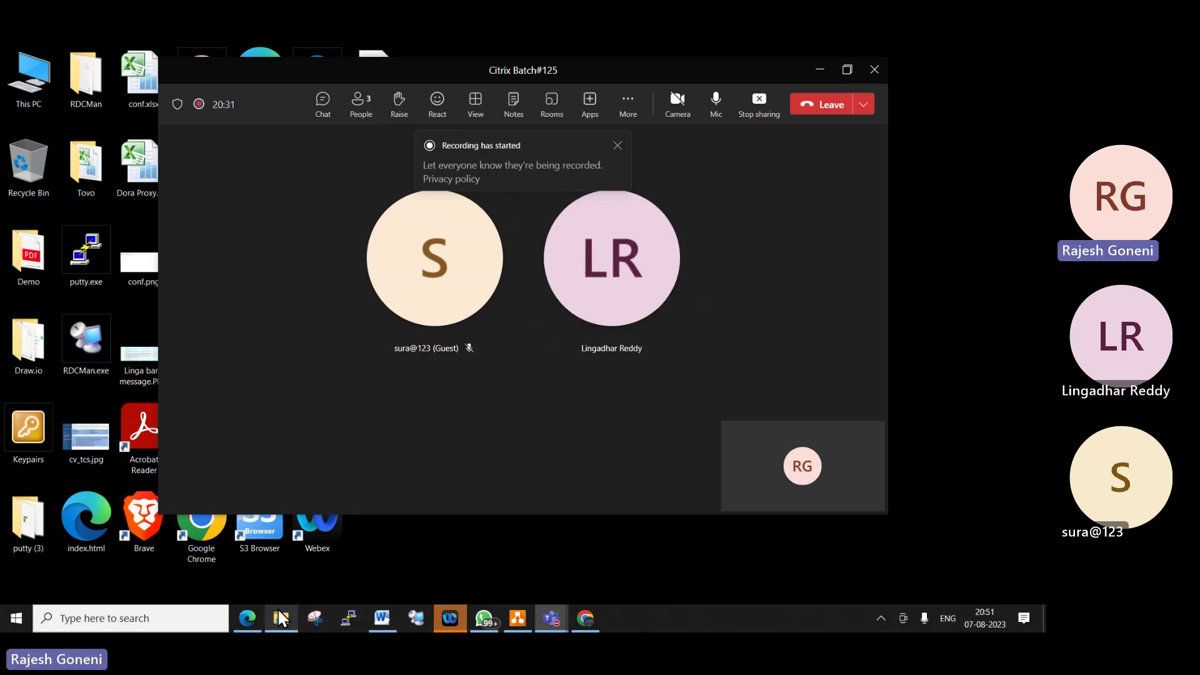
Step: Minimize the meeting window and switch to Chrome with the VMware ESXi virtual machine list
left_click(587, 615)
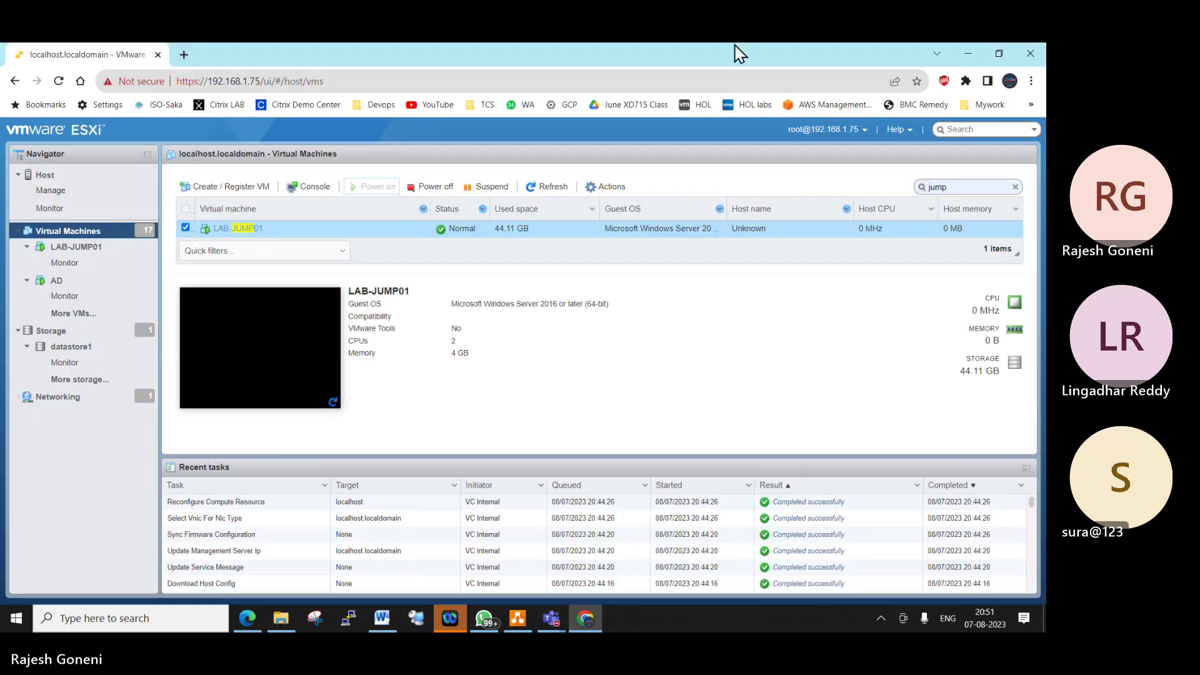
left_click(967, 53)
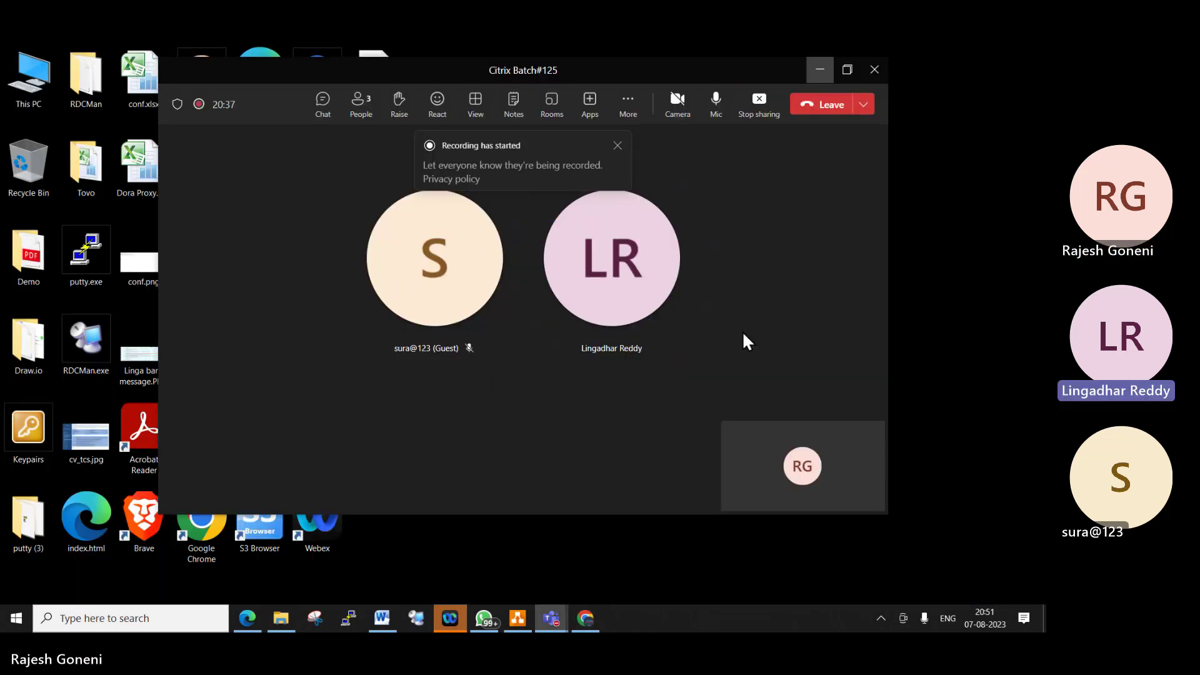
left_click(821, 70)
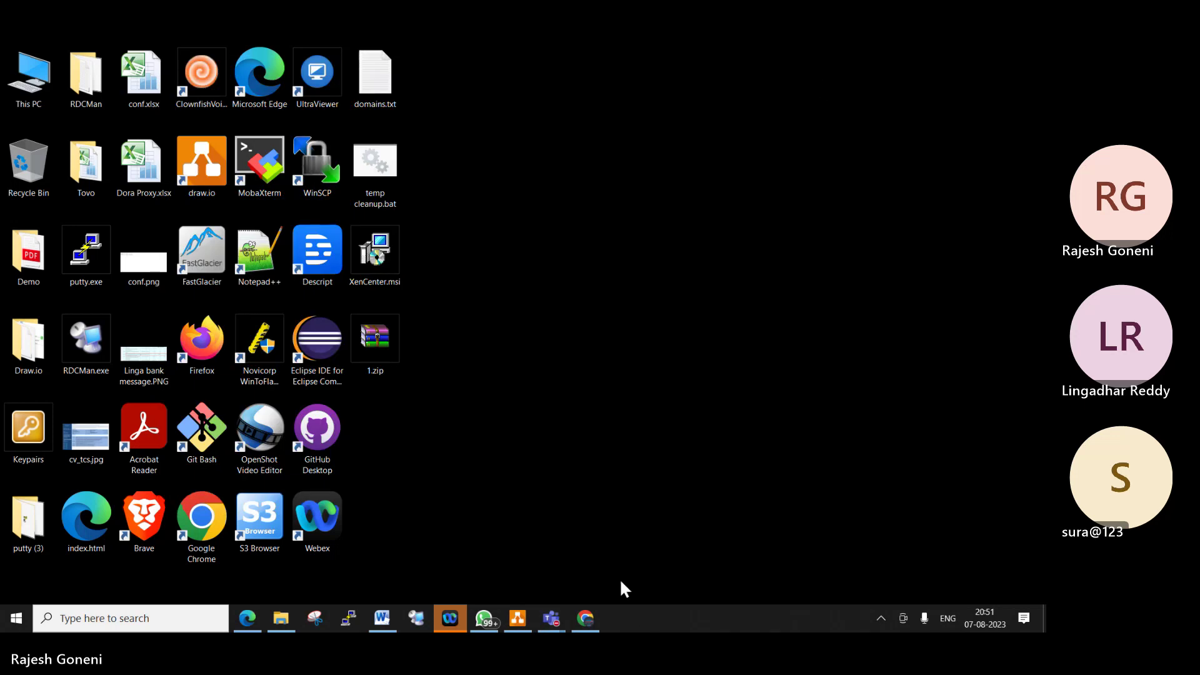
left_click(585, 619)
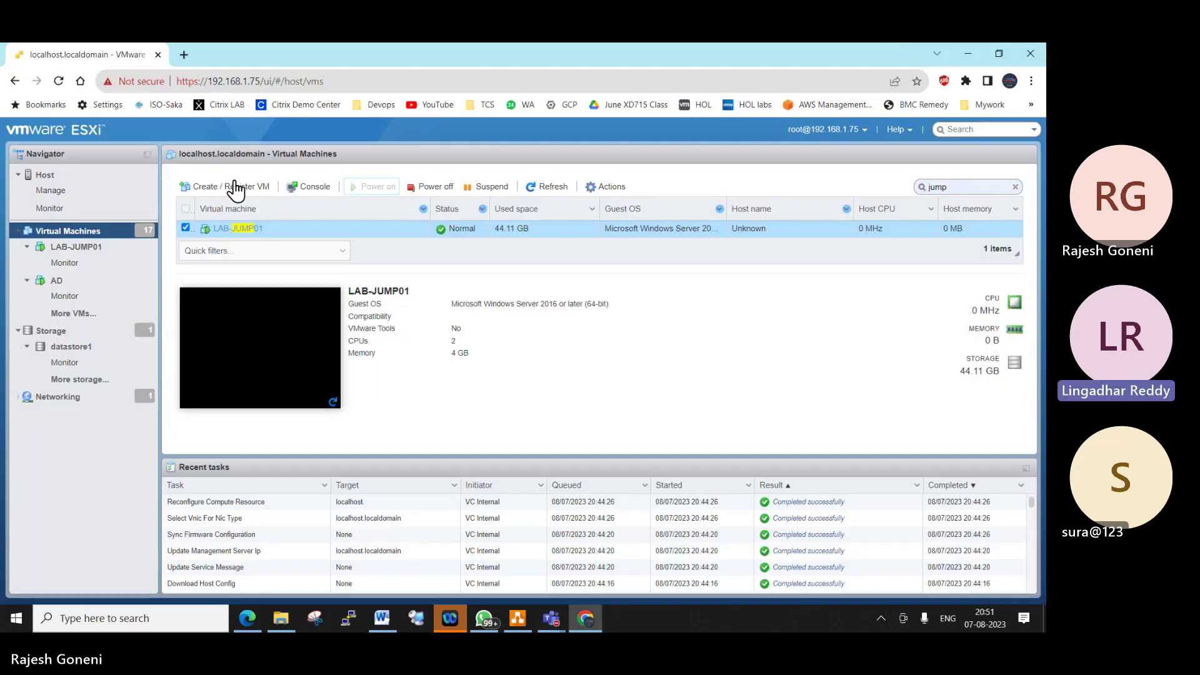
Step: Replace the virtual machine list's search filter with LAB125
left_click(975, 188)
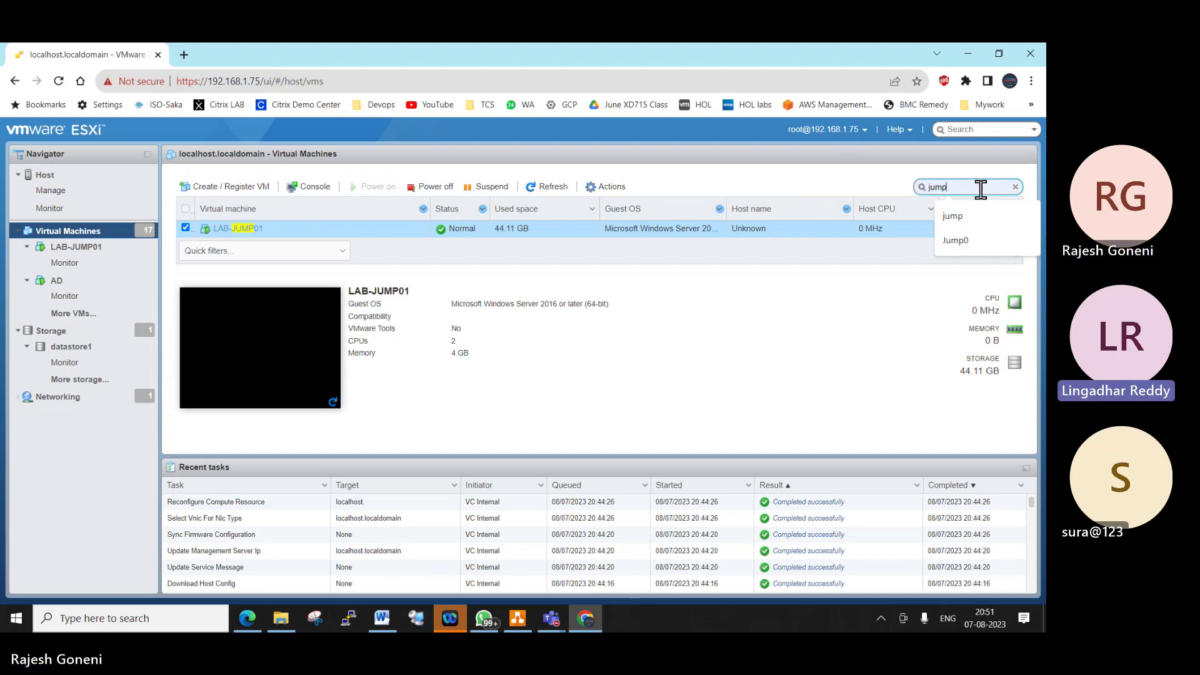
left_click(1015, 186)
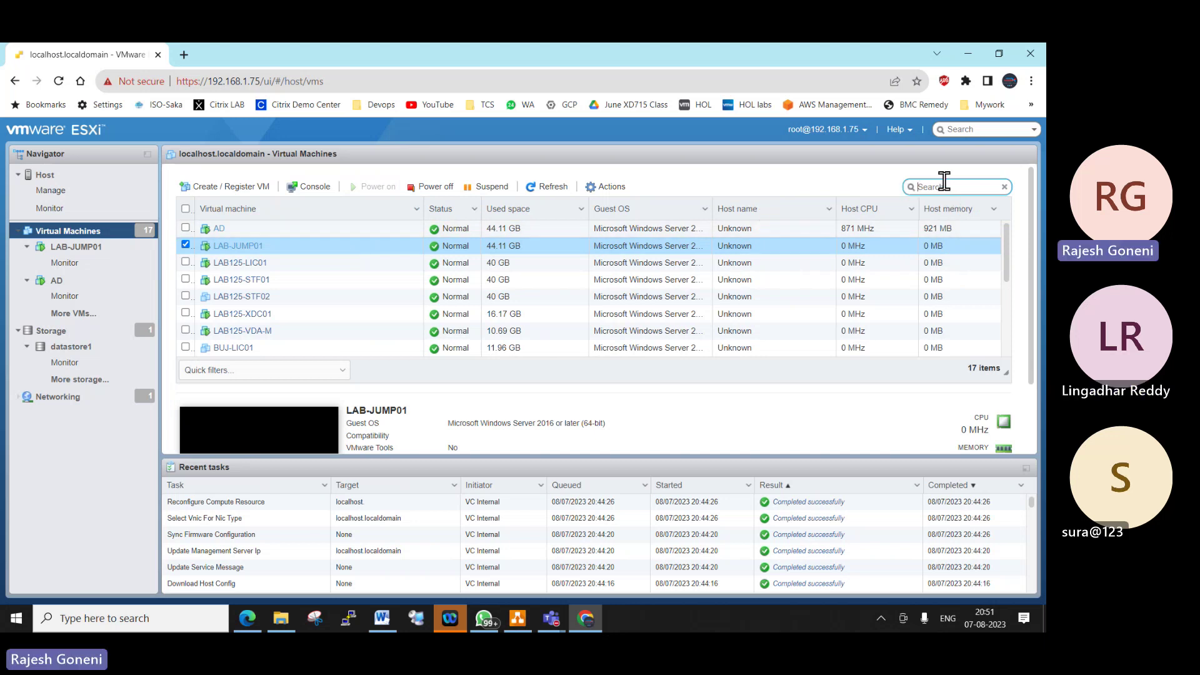
left_click(925, 184)
type("L")
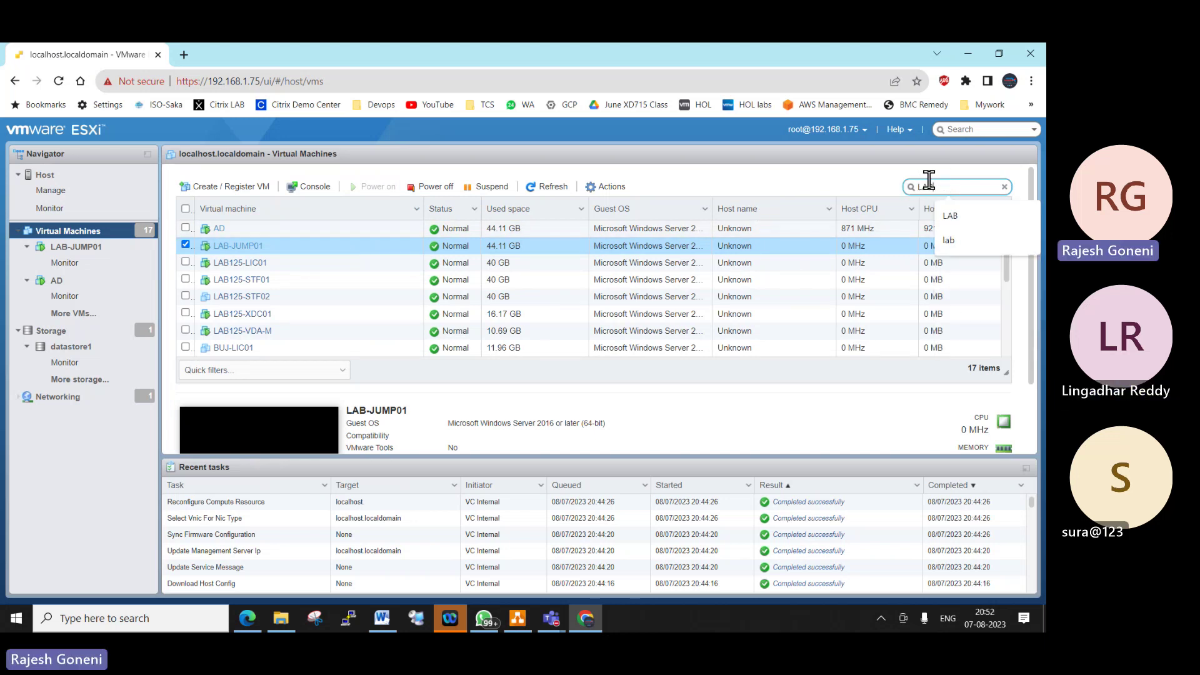
type("ab125")
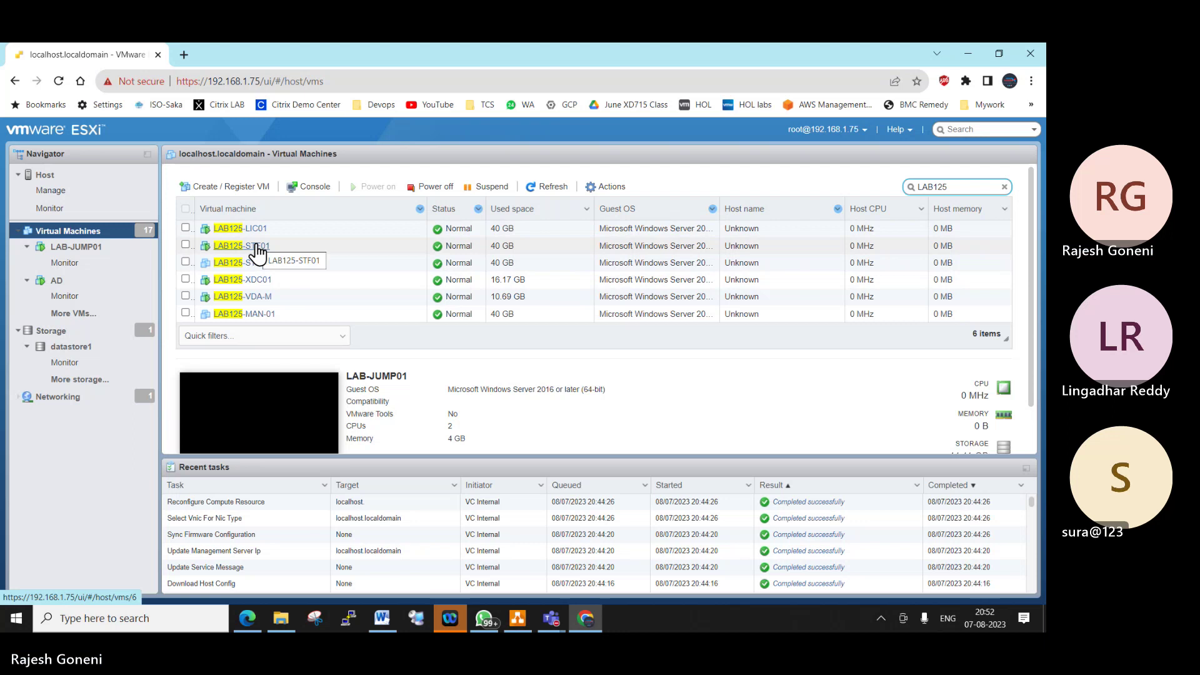
Step: Select only the LAB125-STF01 virtual machine and open a console in a new browser tab
left_click(186, 245)
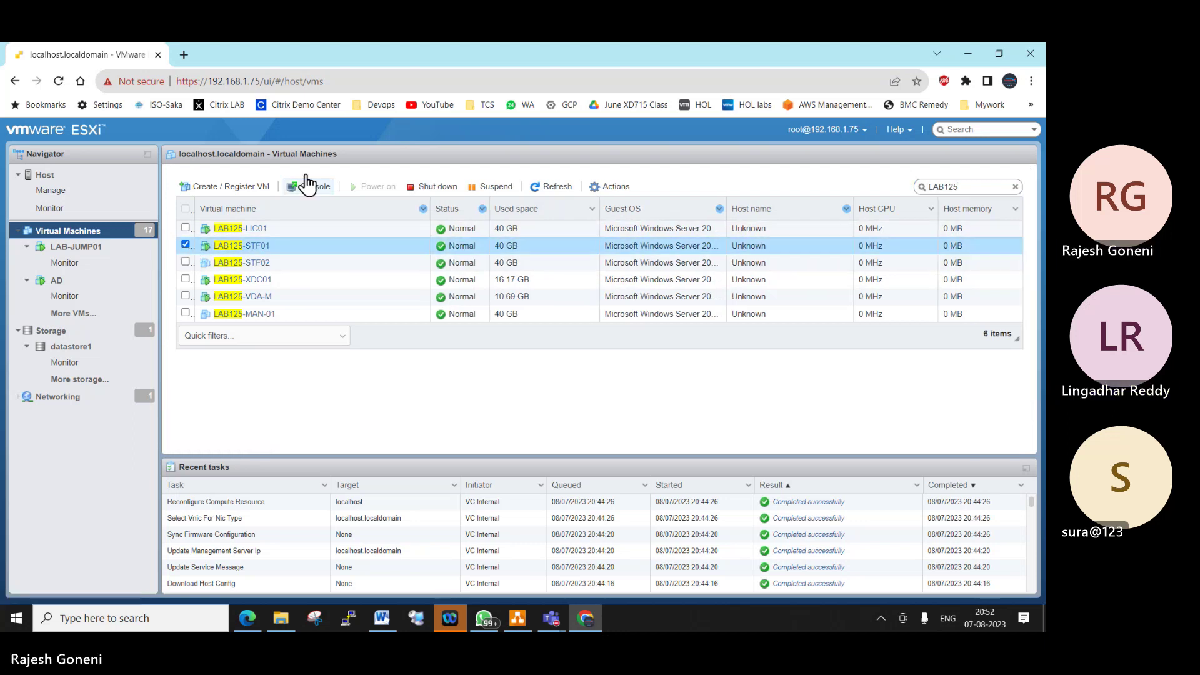
left_click(327, 188)
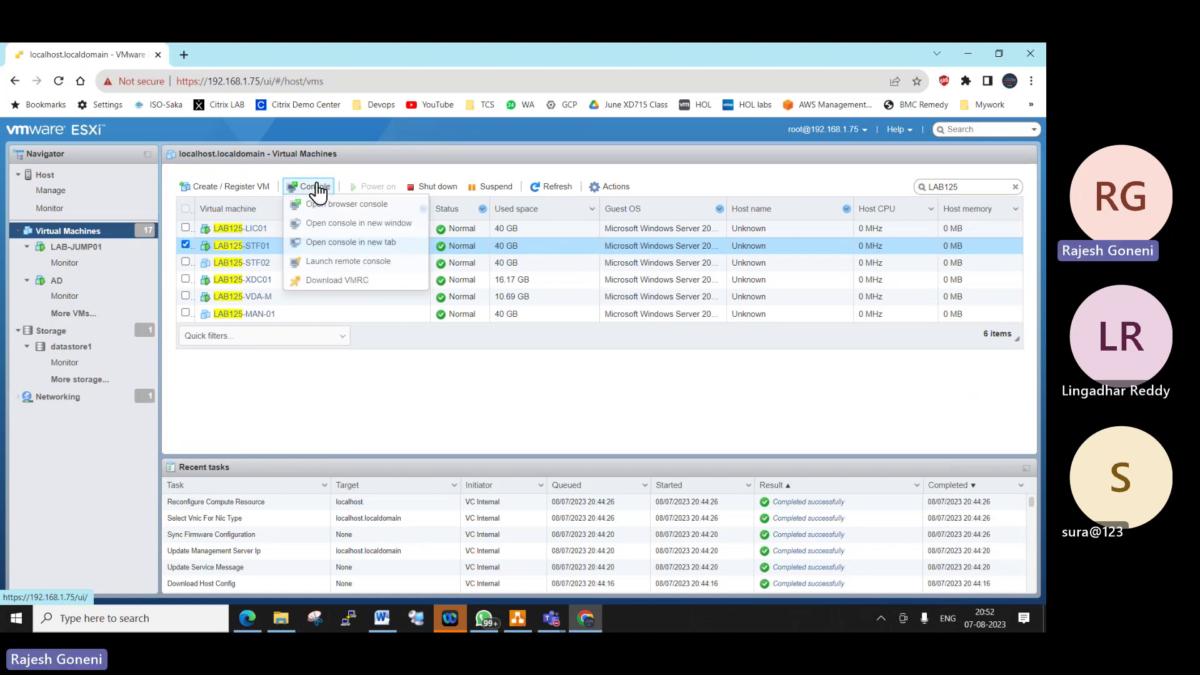
left_click(388, 244)
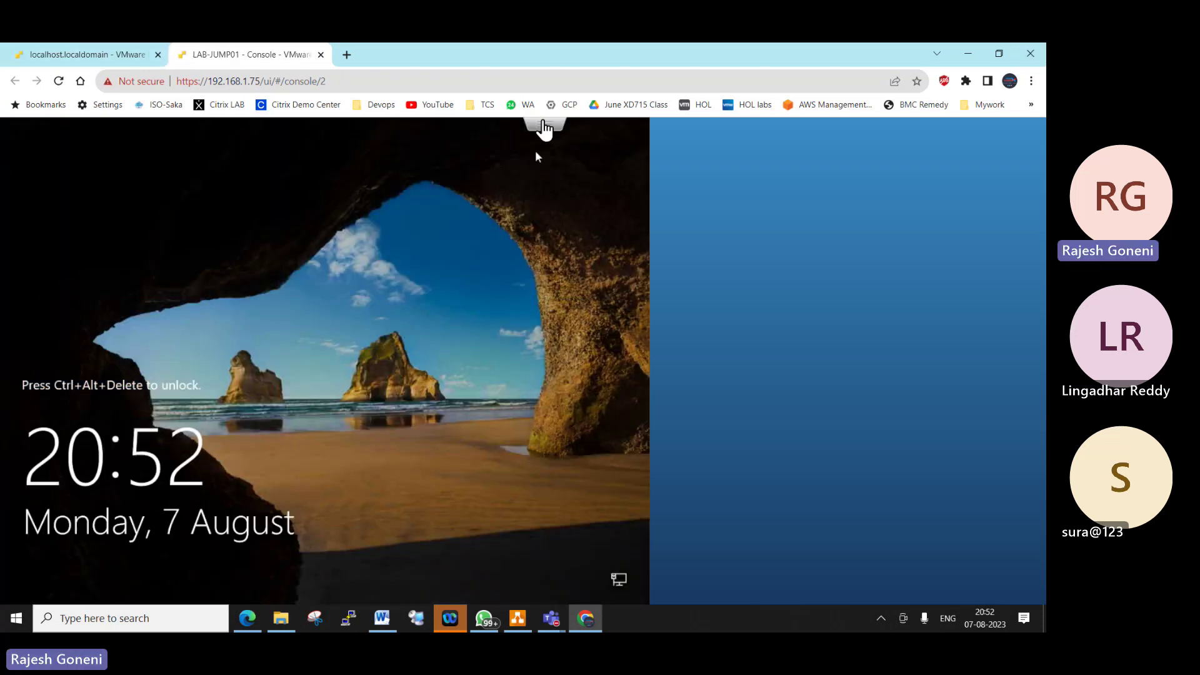
Step: Send Ctrl-Alt-Delete to the guest OS to reach its sign-in screen
left_click(544, 124)
mouse_move(625, 167)
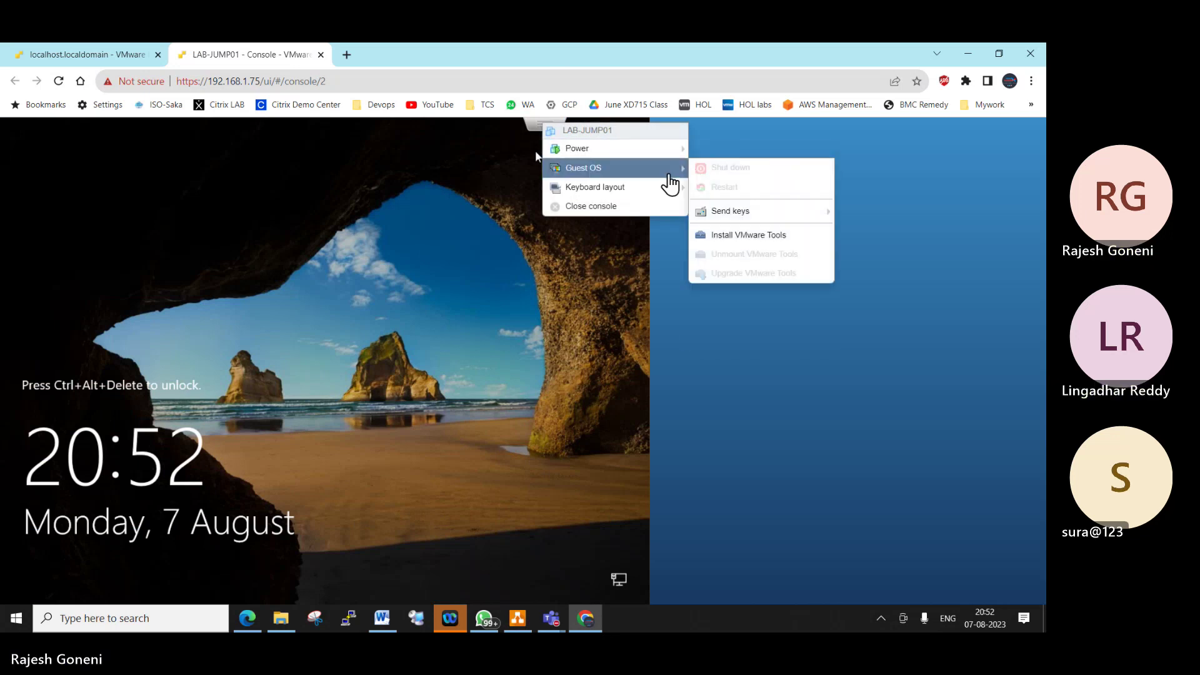
mouse_move(811, 219)
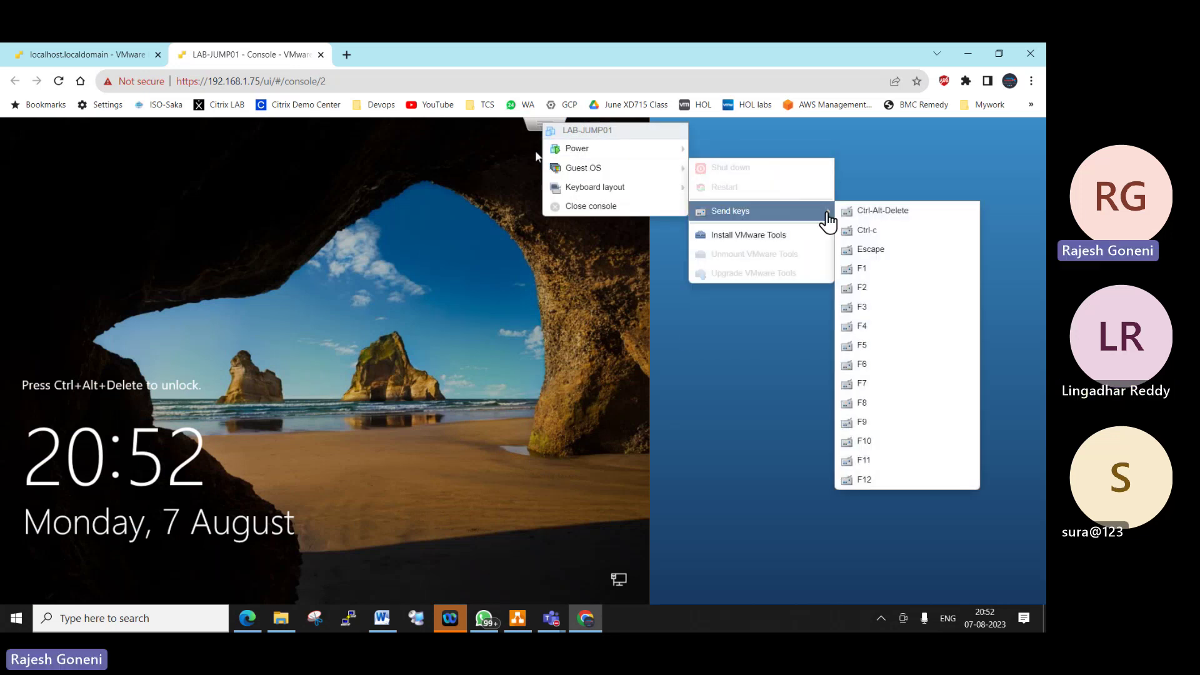
left_click(881, 211)
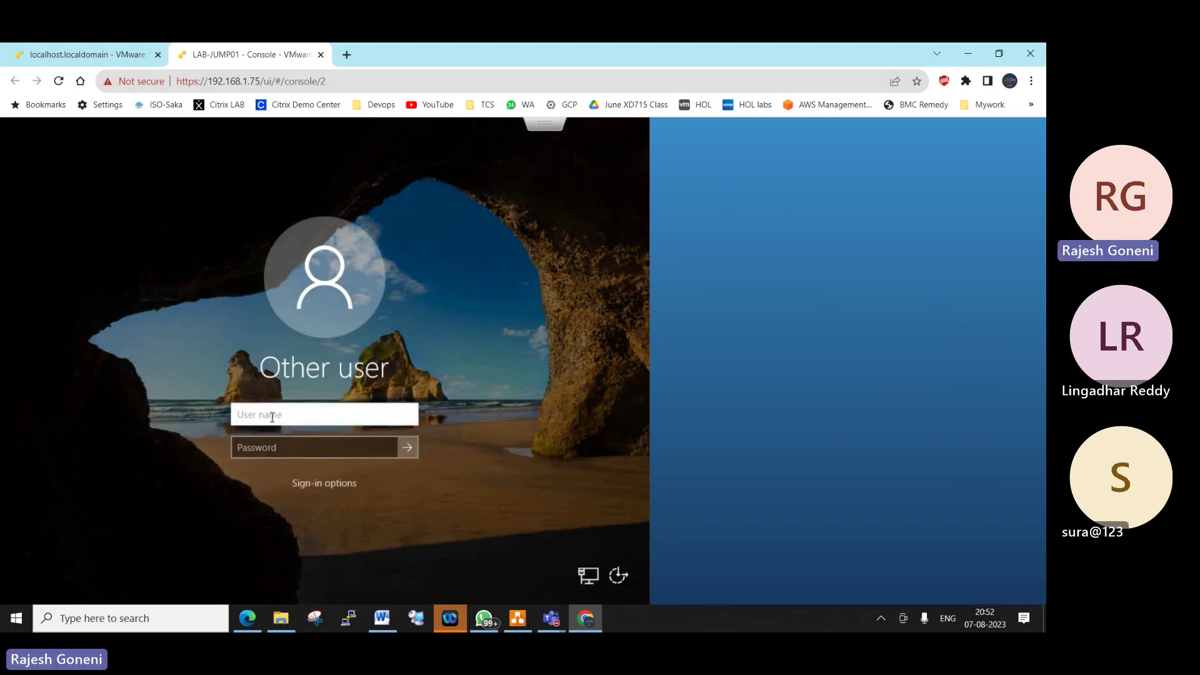
Step: Try to sign in as ctxadmin with the account password and dismiss the resulting message
type("ctxadmin")
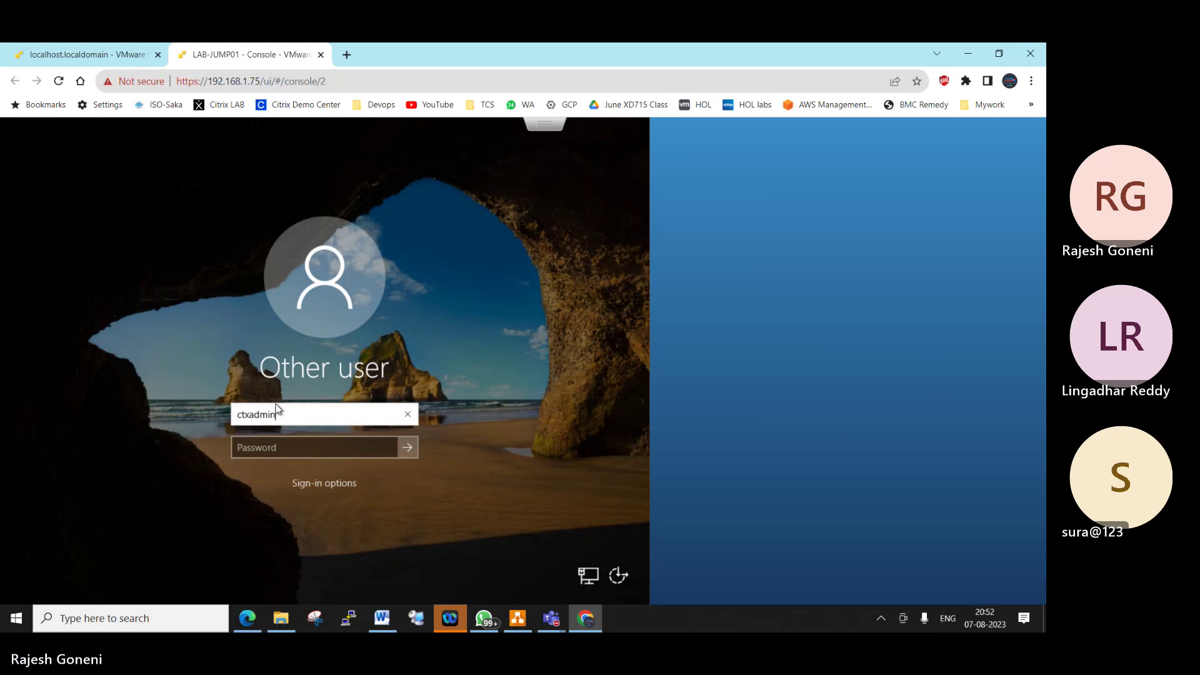
key("Tab")
type("••••")
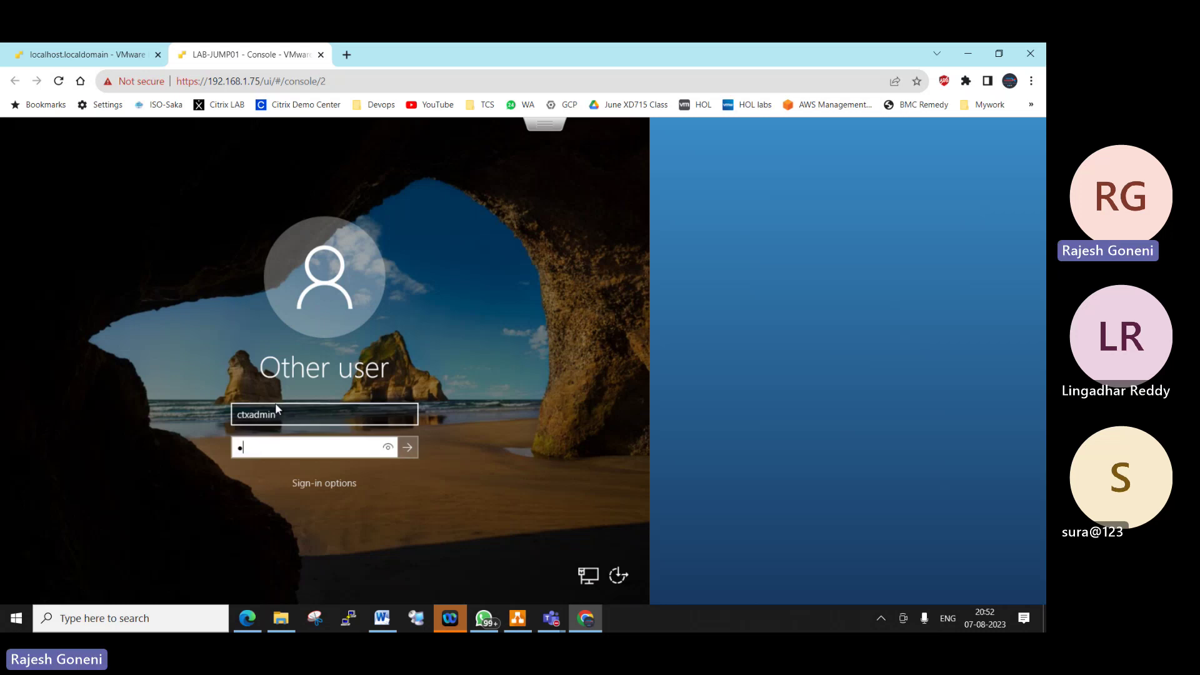
type("••••••")
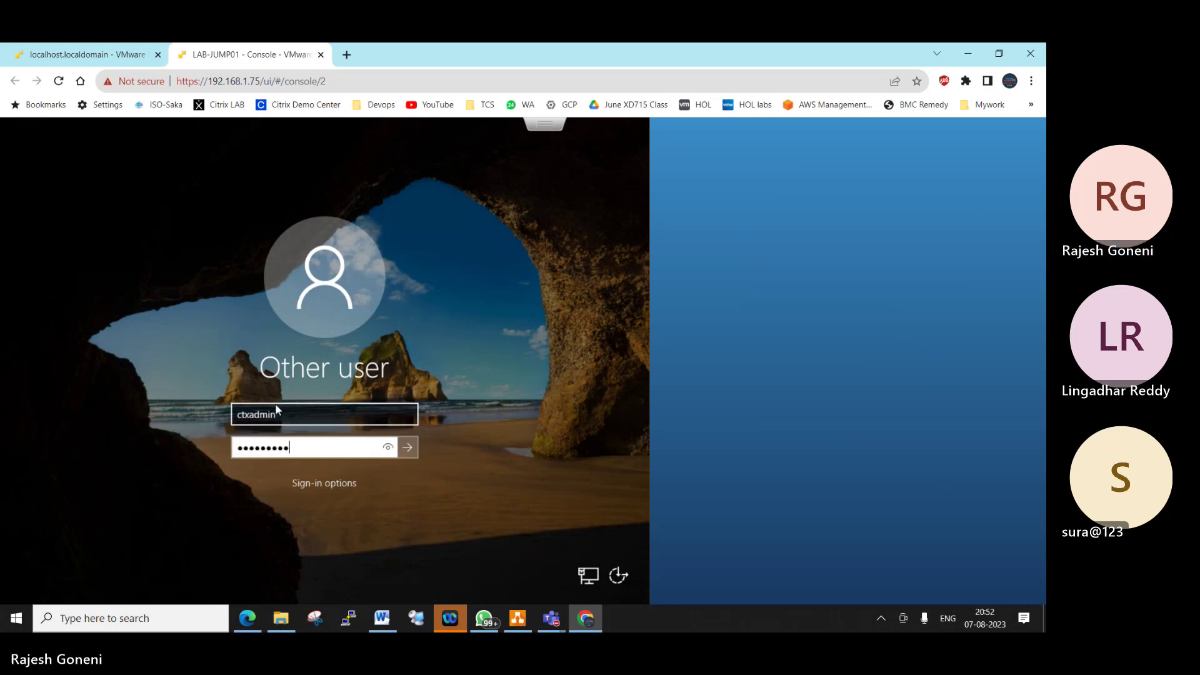
key("Return")
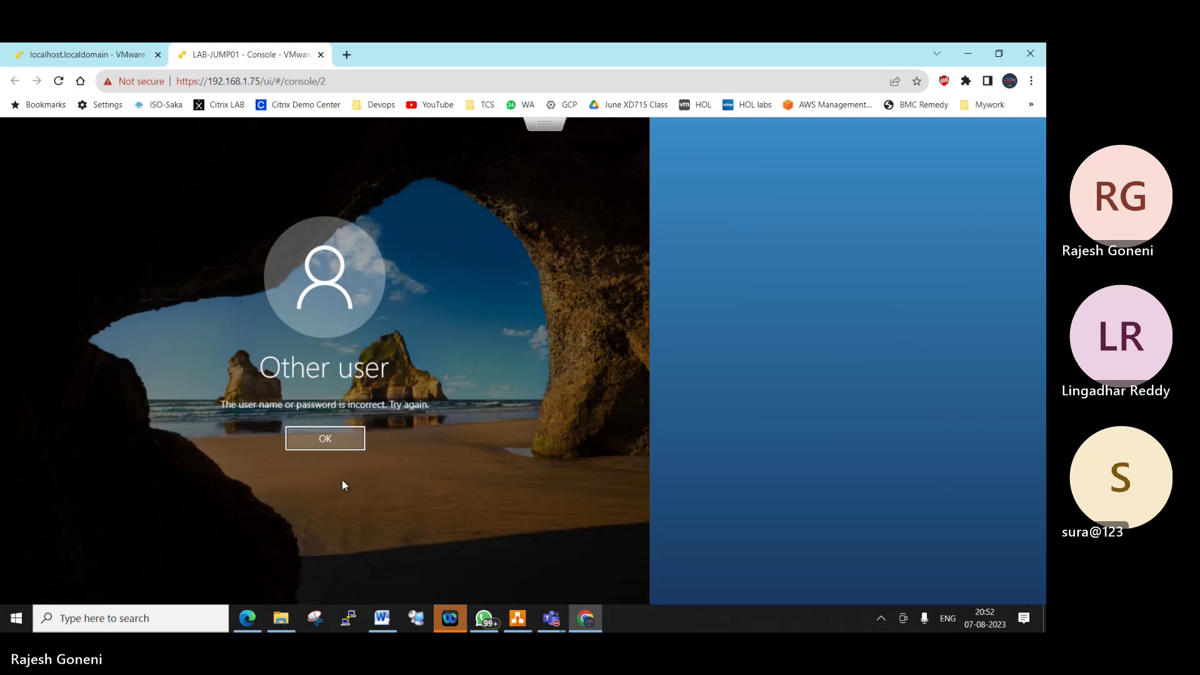
left_click(329, 445)
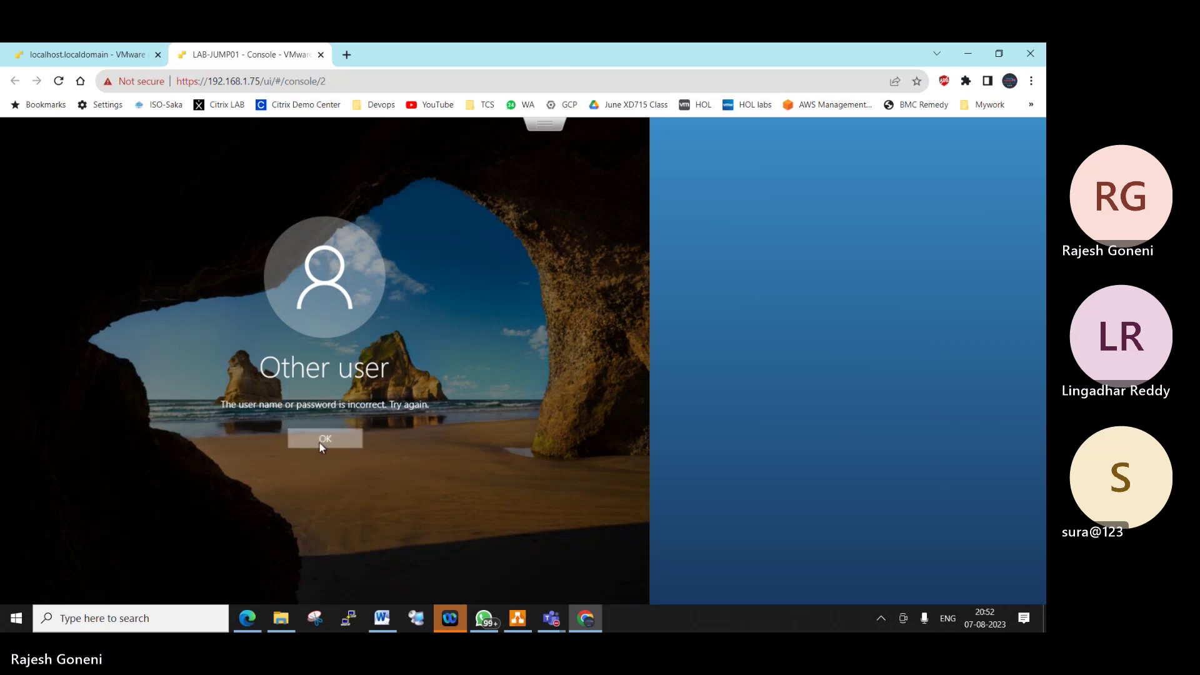
Step: Re-enter the account password for ctxadmin, try the sign-in again and dismiss the message
left_click(266, 442)
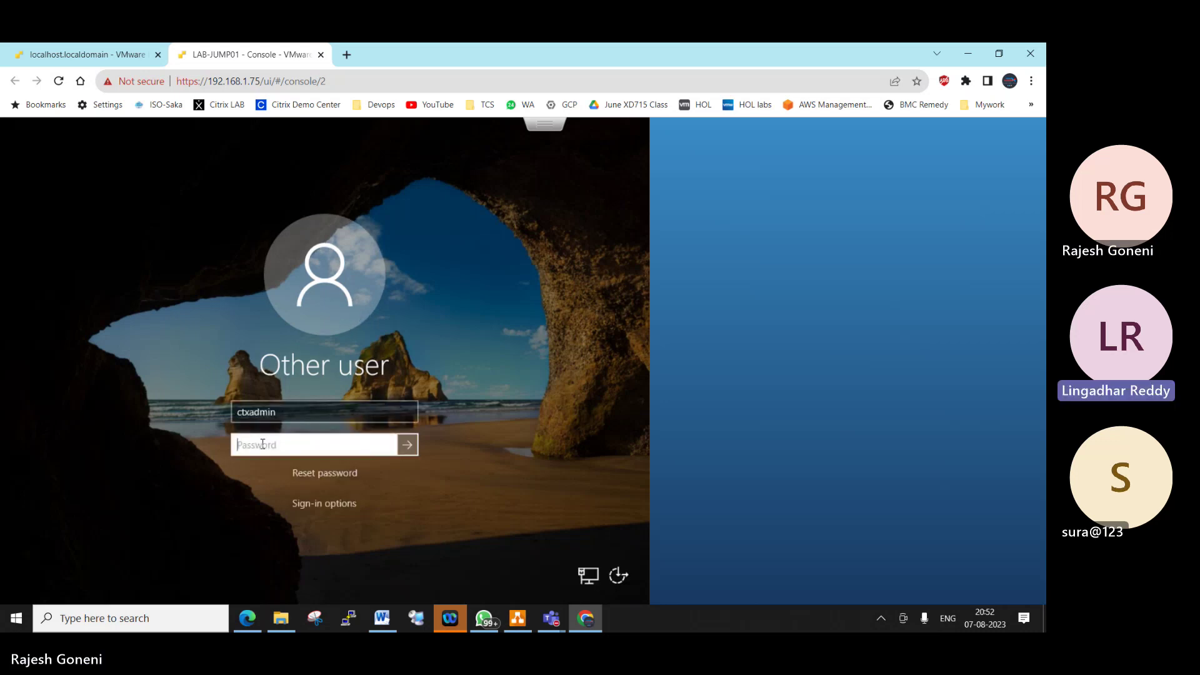
type("*****")
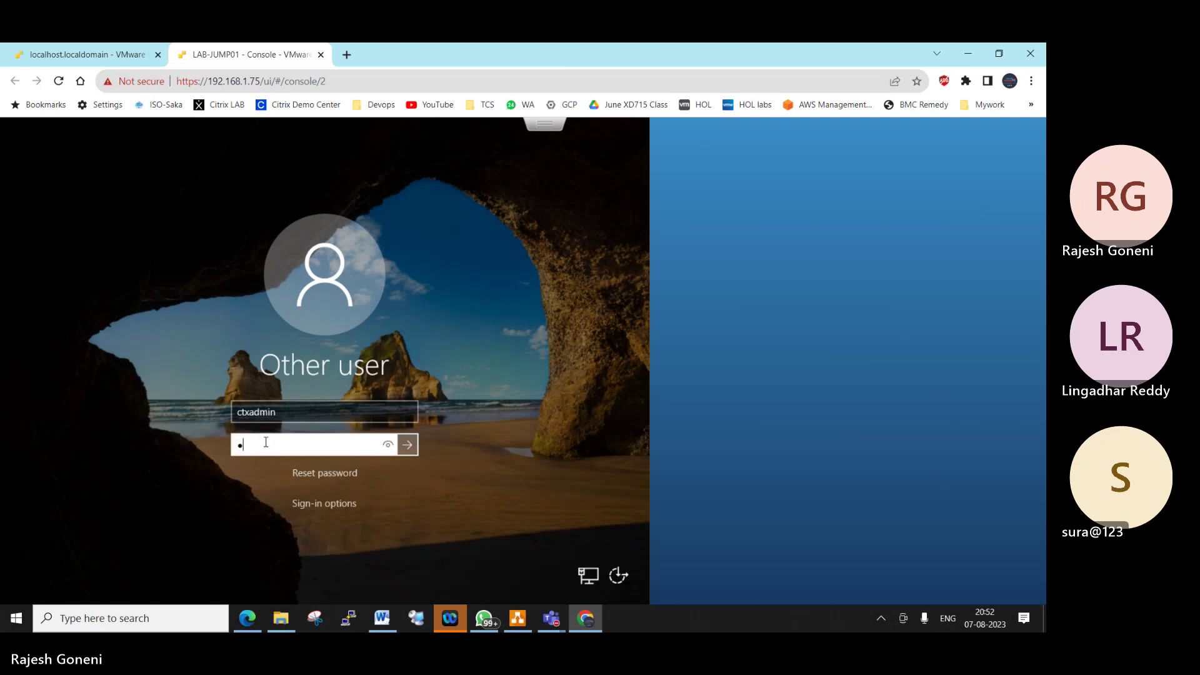
type("****")
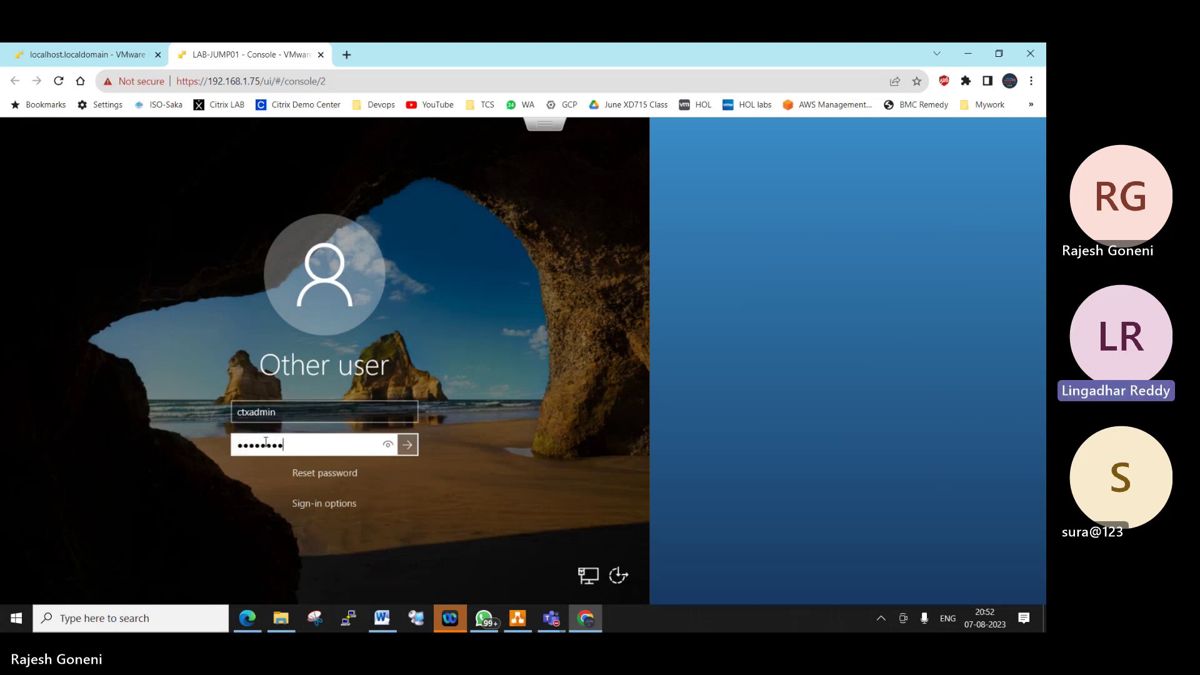
key("Return")
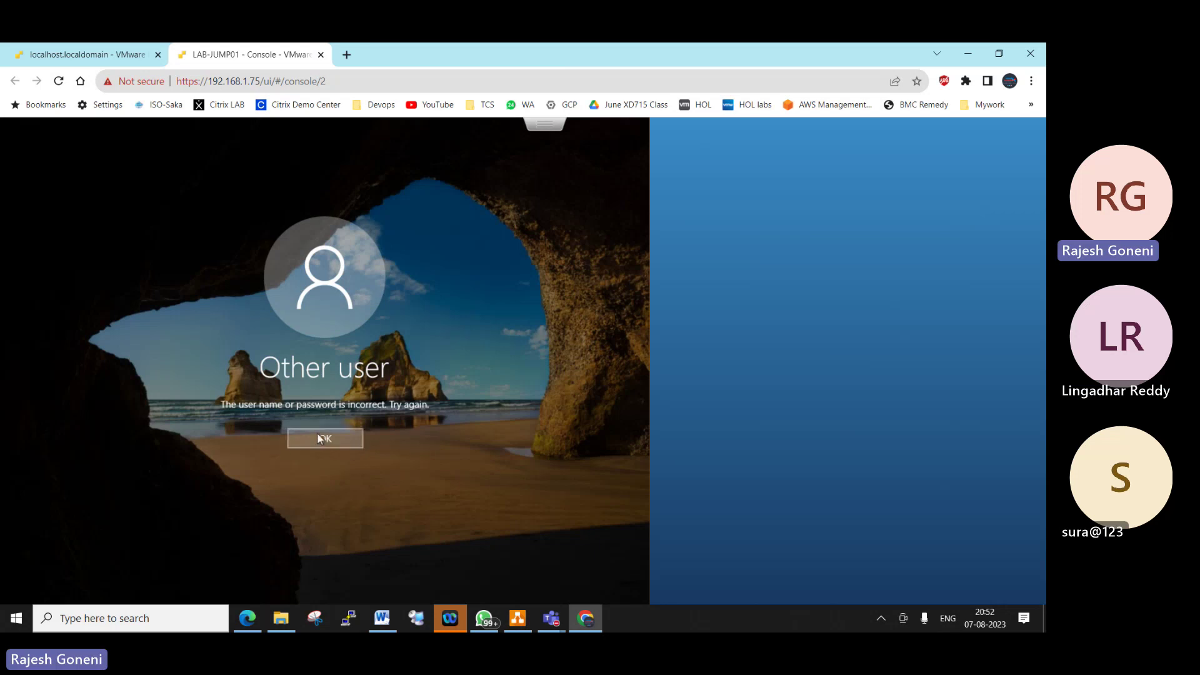
left_click(317, 438)
Step: Make a third sign-in attempt for ctxadmin with the account password and return to the user name field
left_click(294, 443)
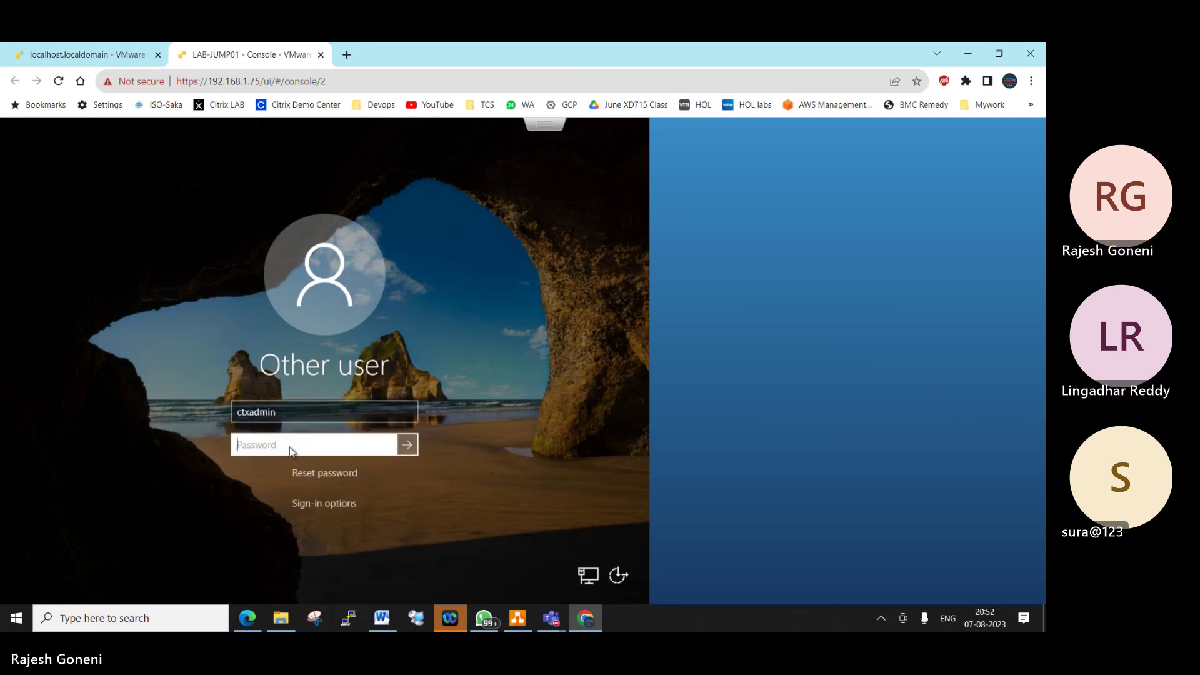
type("•")
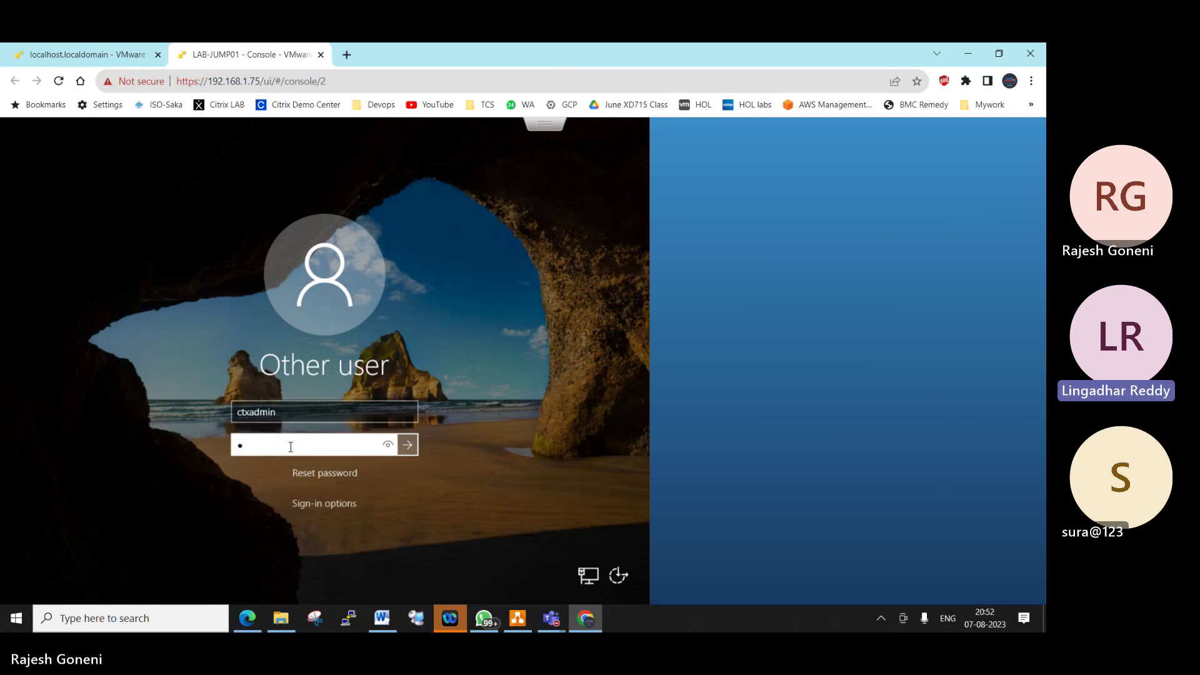
type("•••")
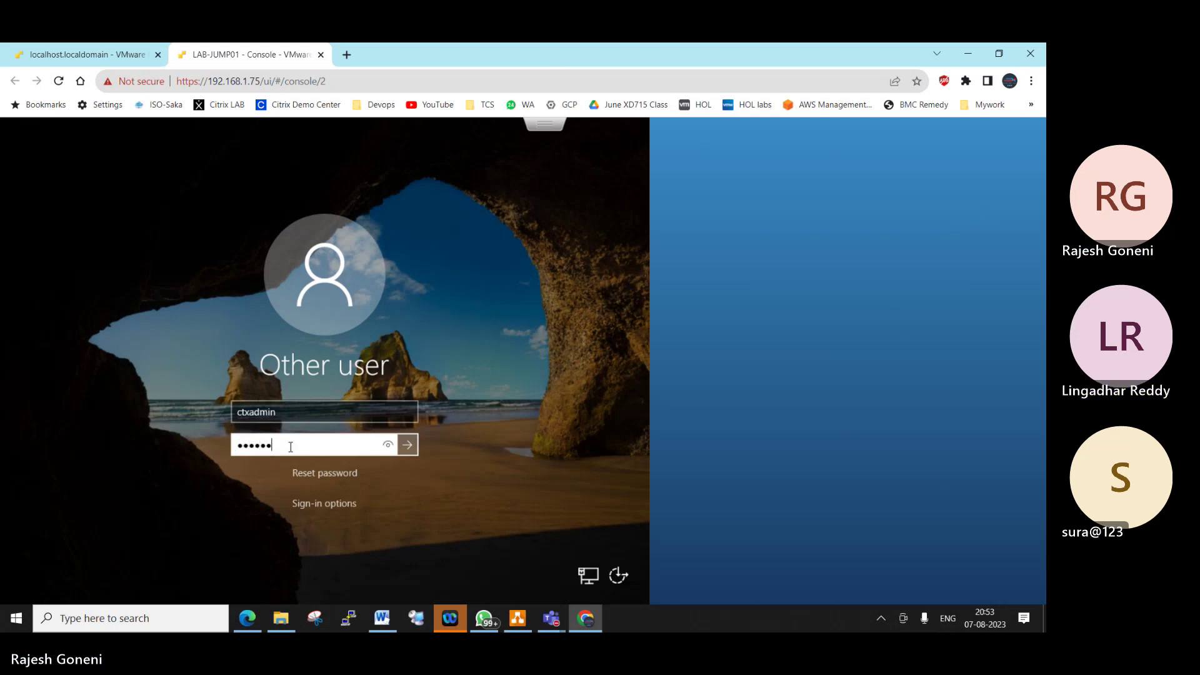
type("•••••••")
left_click(380, 440)
key("Return")
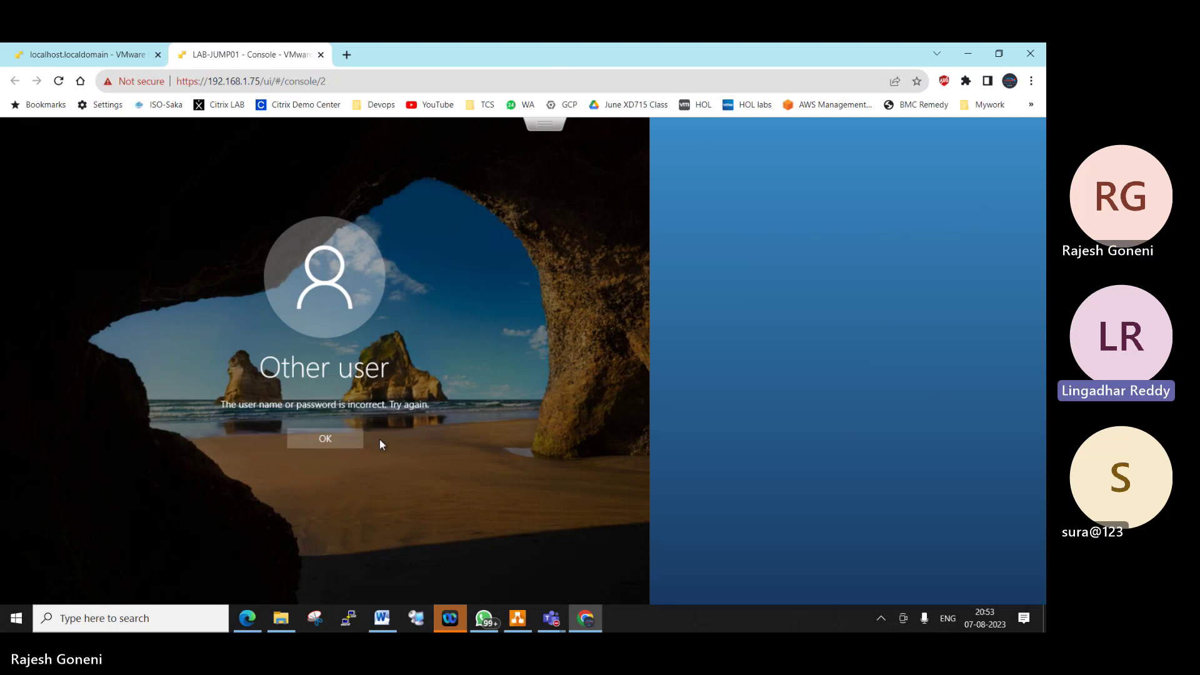
left_click(331, 437)
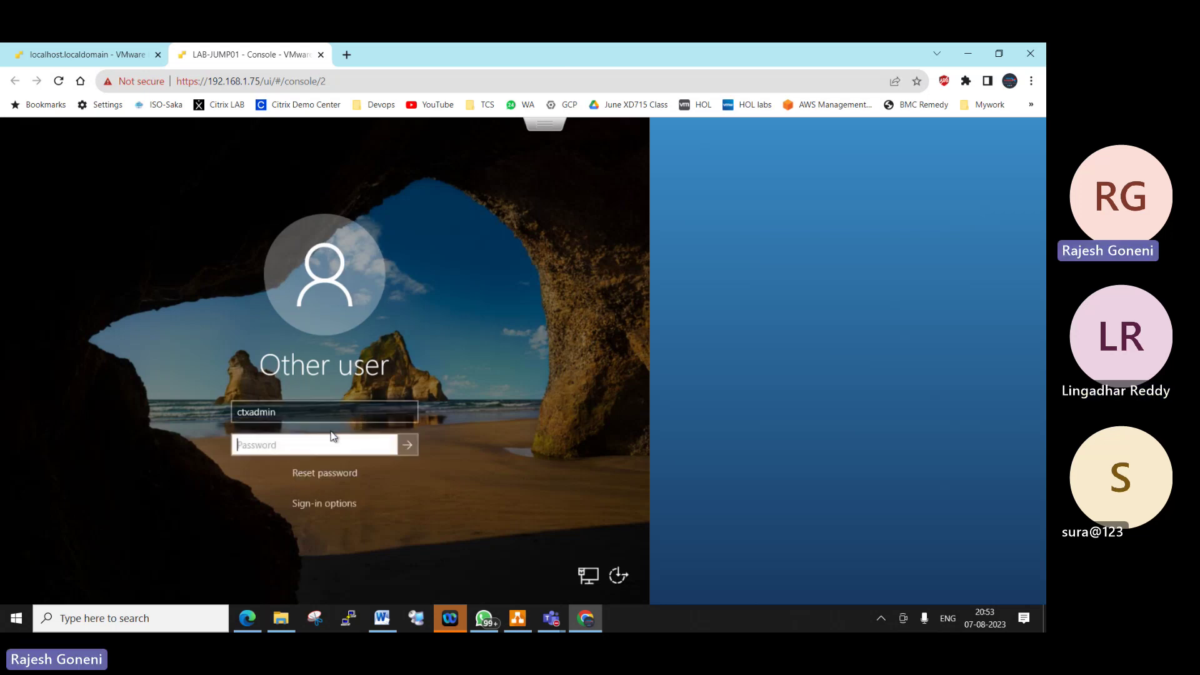
left_click(336, 410)
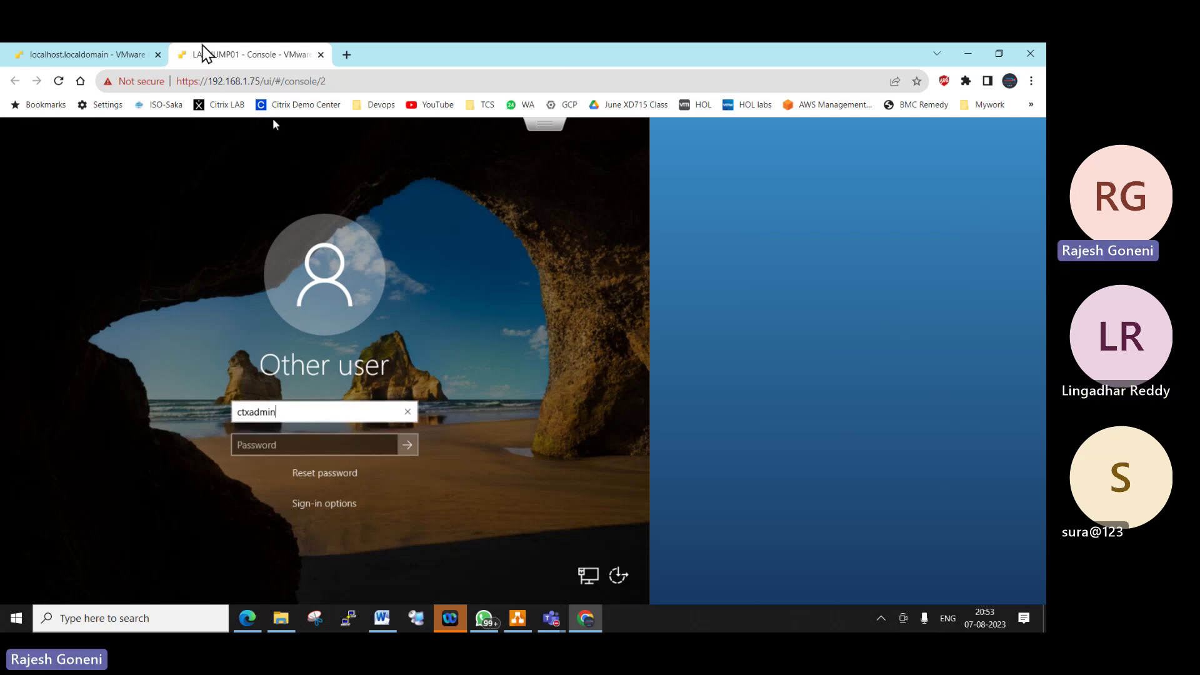
Step: Close the console tab, and retry opening the console of LAB125-STF01 in a new tab before closing it again
left_click(321, 55)
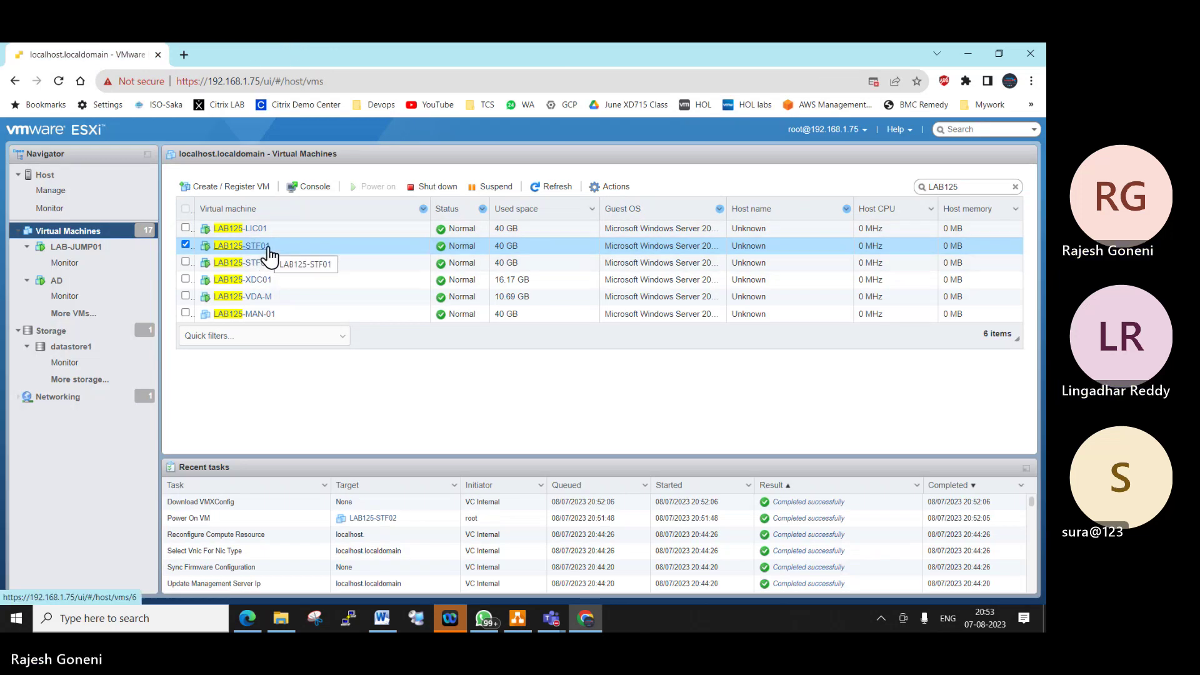
left_click(311, 188)
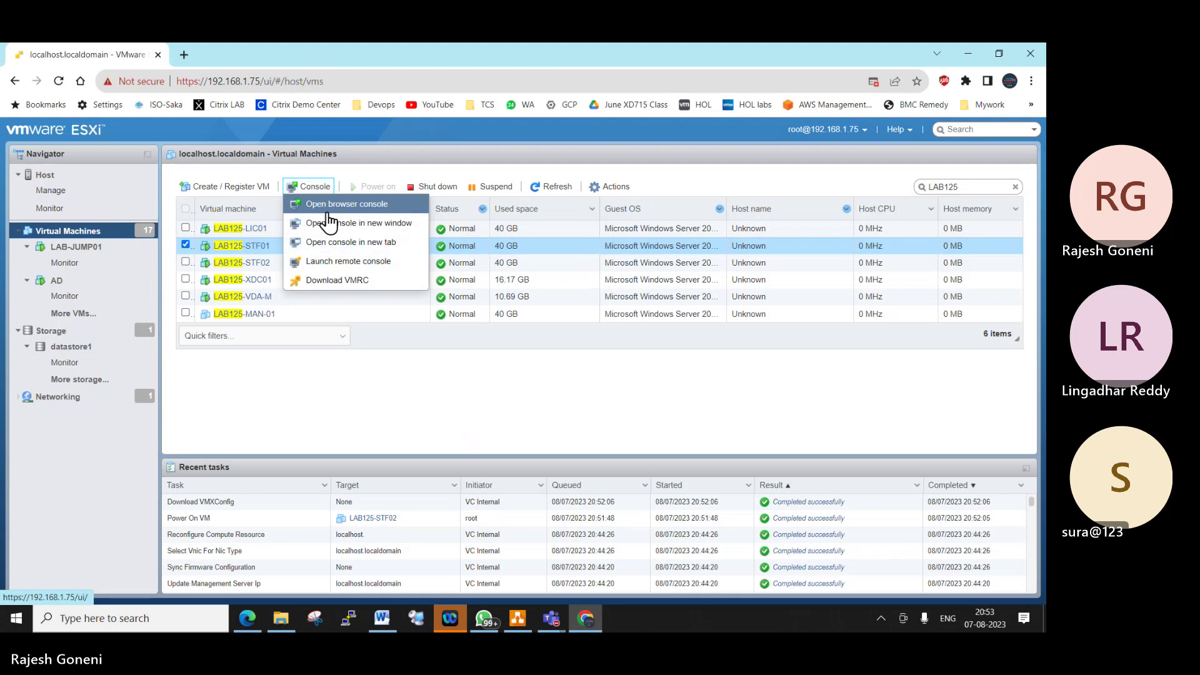
left_click(395, 248)
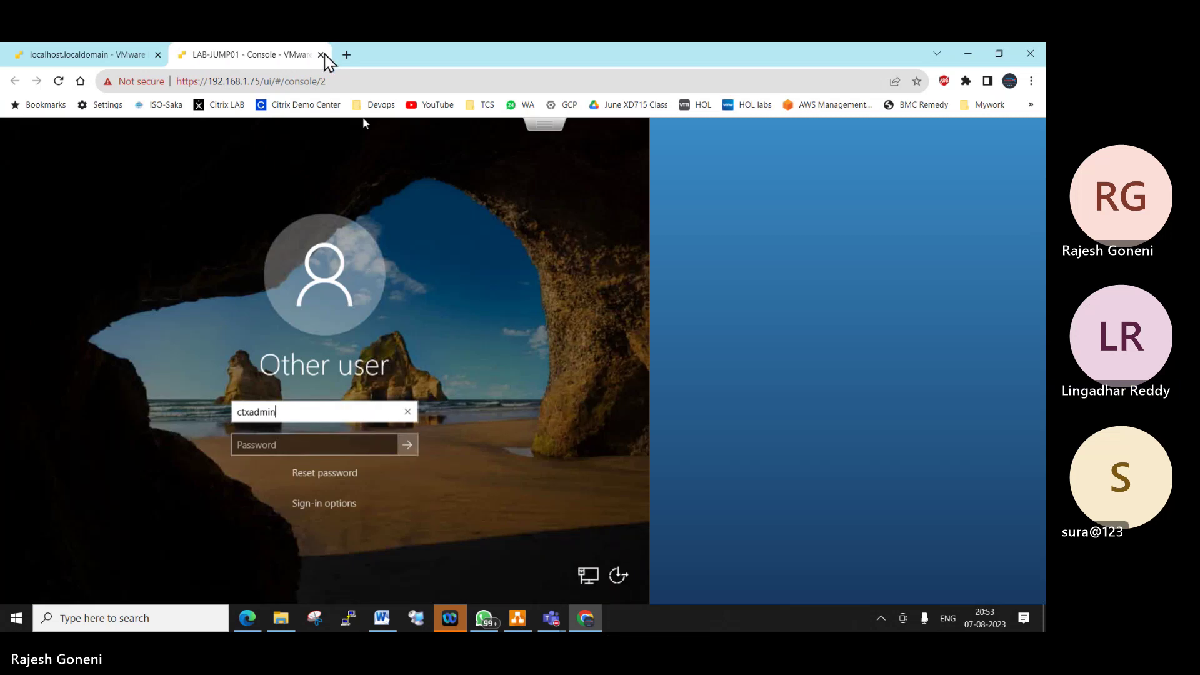
left_click(321, 54)
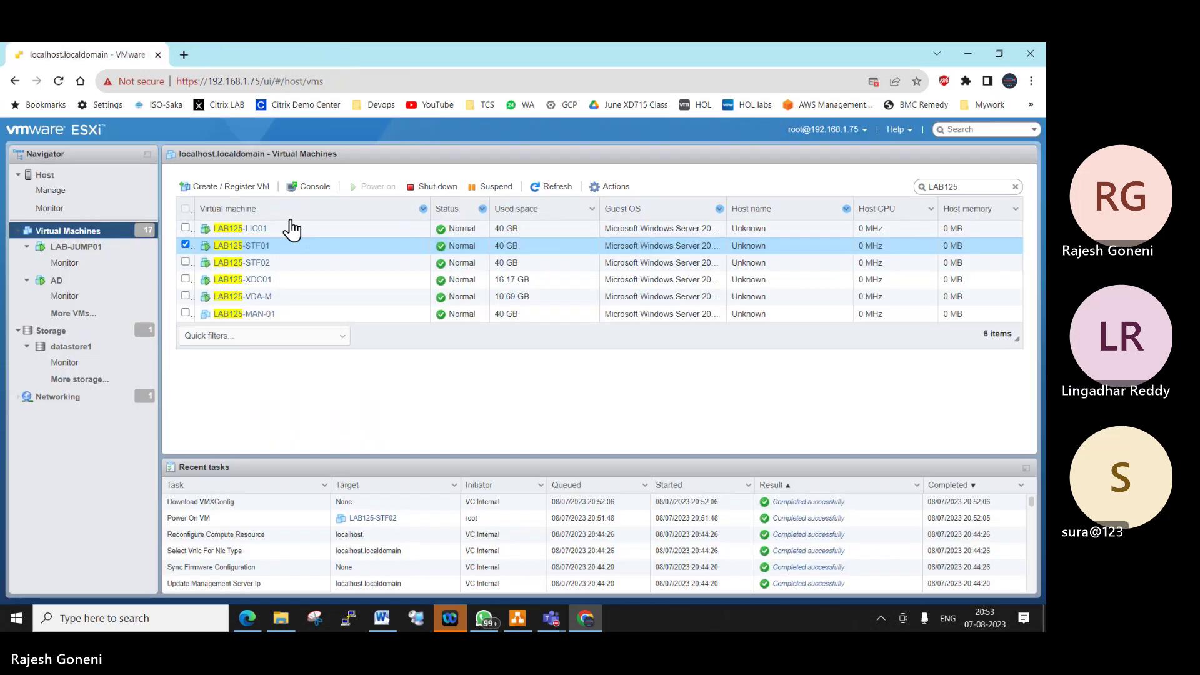
Step: Clear the LAB125 search filter and select LAB125-STF01 in the full virtual machine list
left_click(973, 187)
key("BackSpace")
key("BackSpace")
key("BackSpace")
key("BackSpace")
scroll(324, 293, "down", 1)
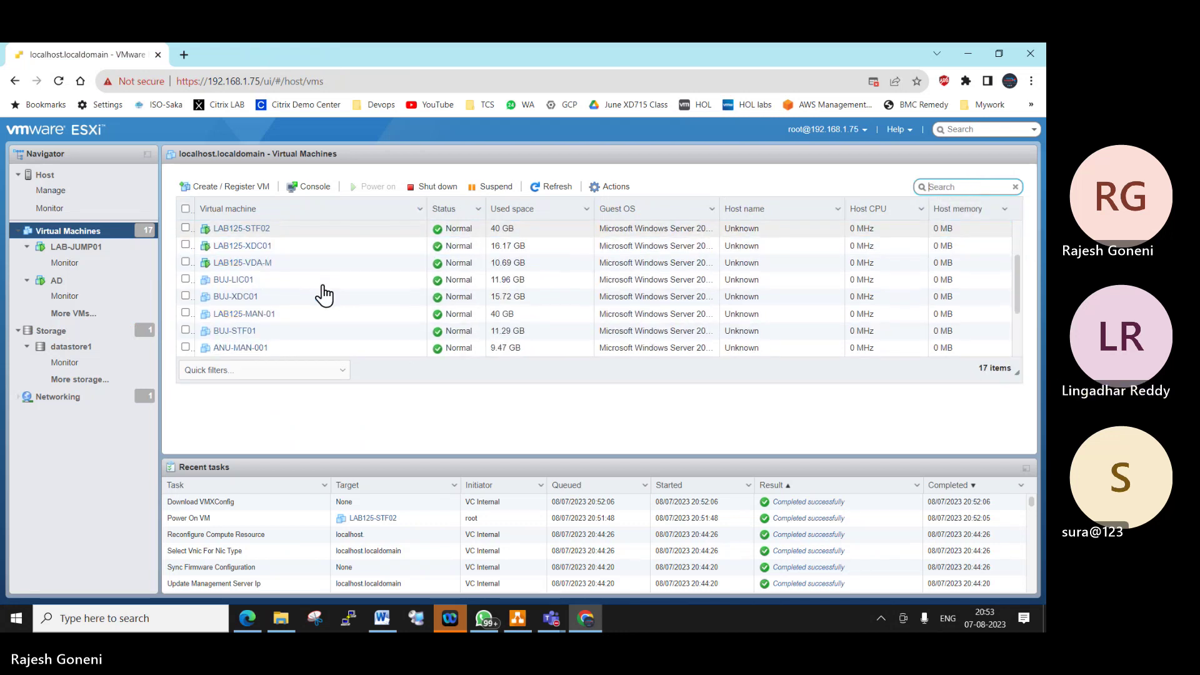
scroll(324, 294, "up", 2)
left_click(270, 282)
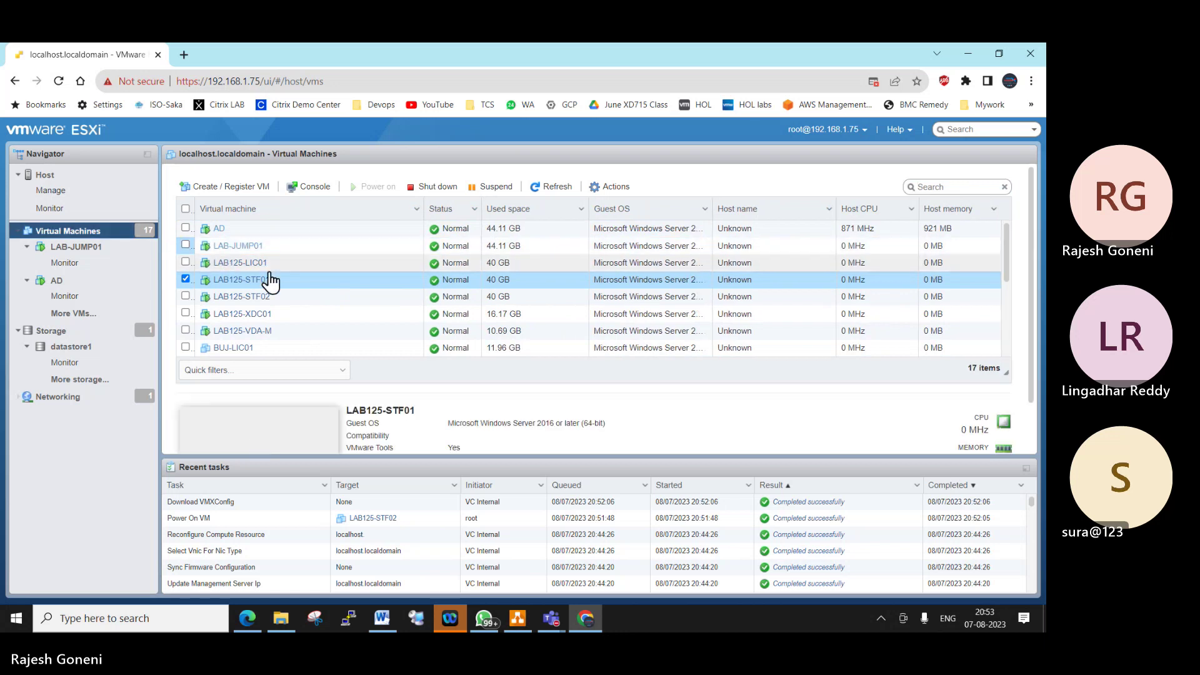
Step: Open the LAB125-STF01 console in a new tab, accept the required updates prompt and close Server Manager
left_click(312, 186)
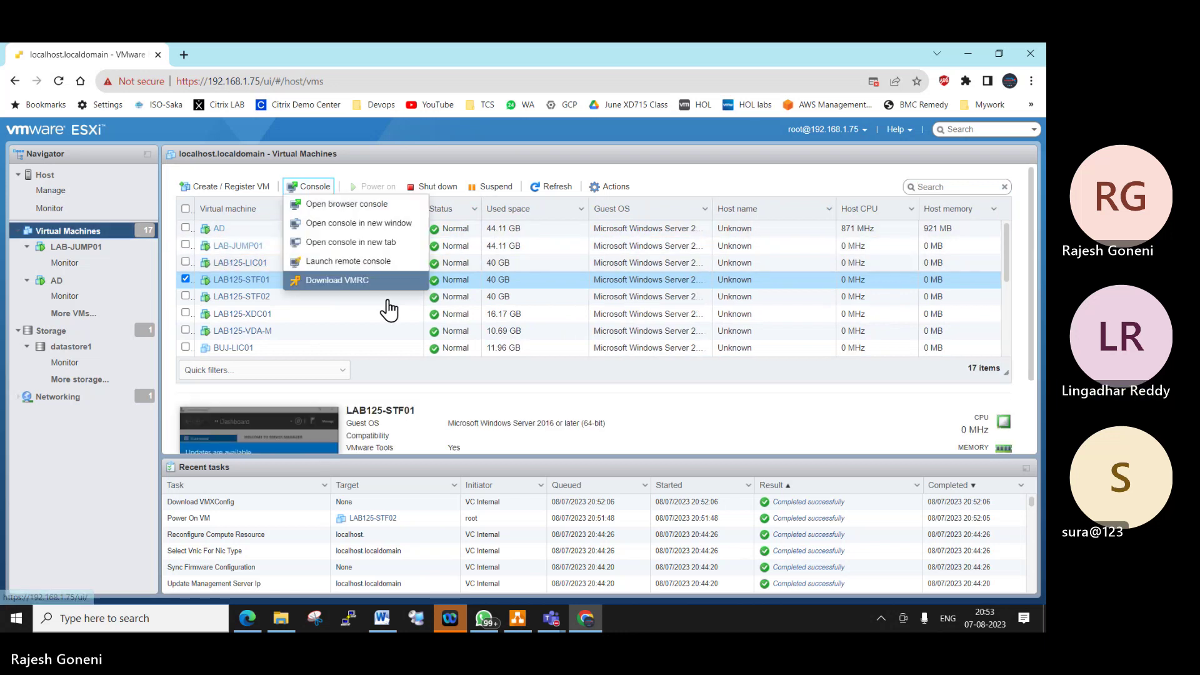
left_click(403, 244)
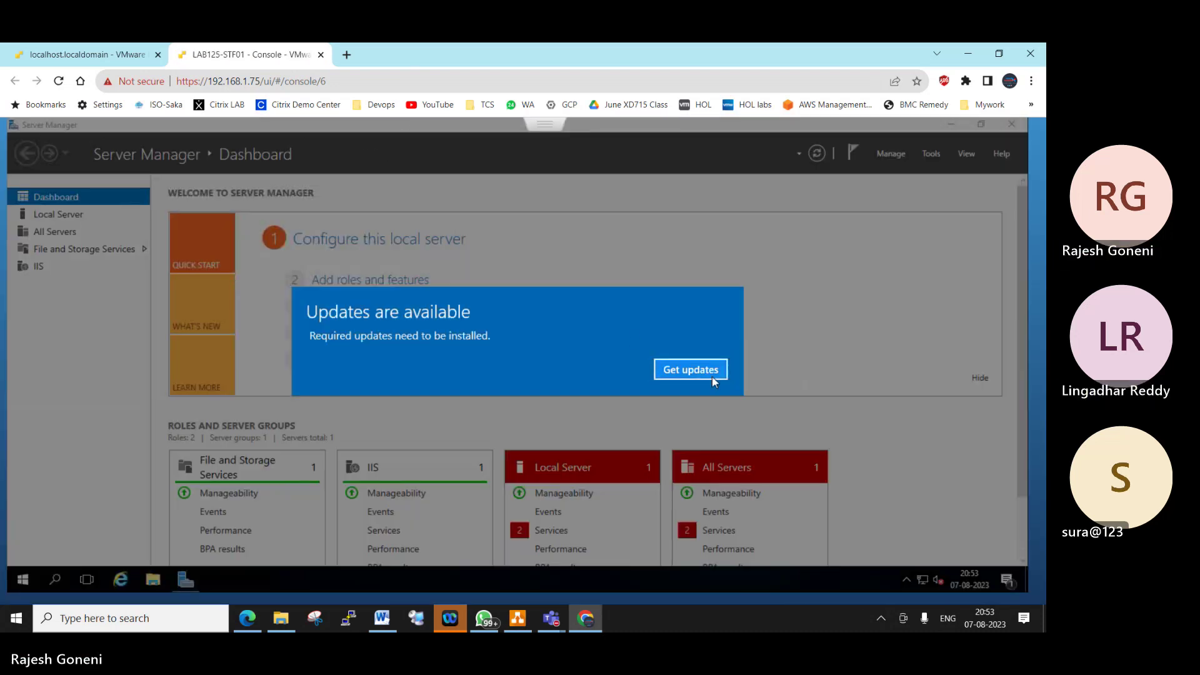
left_click(678, 371)
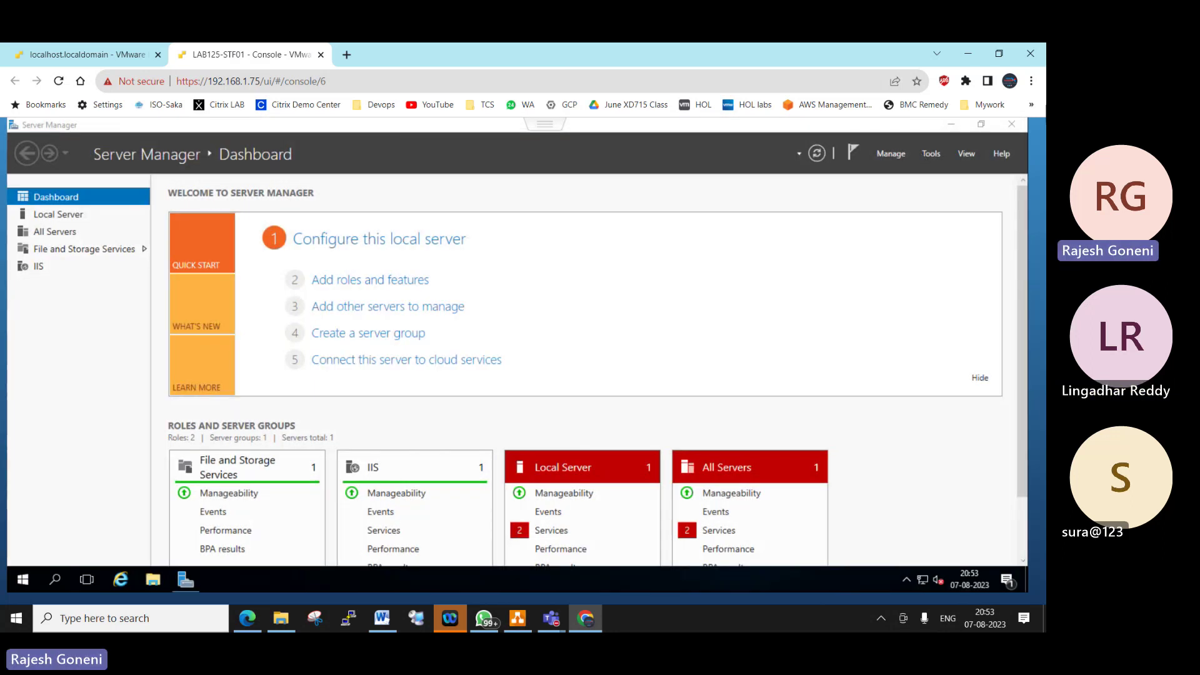
left_click(1023, 122)
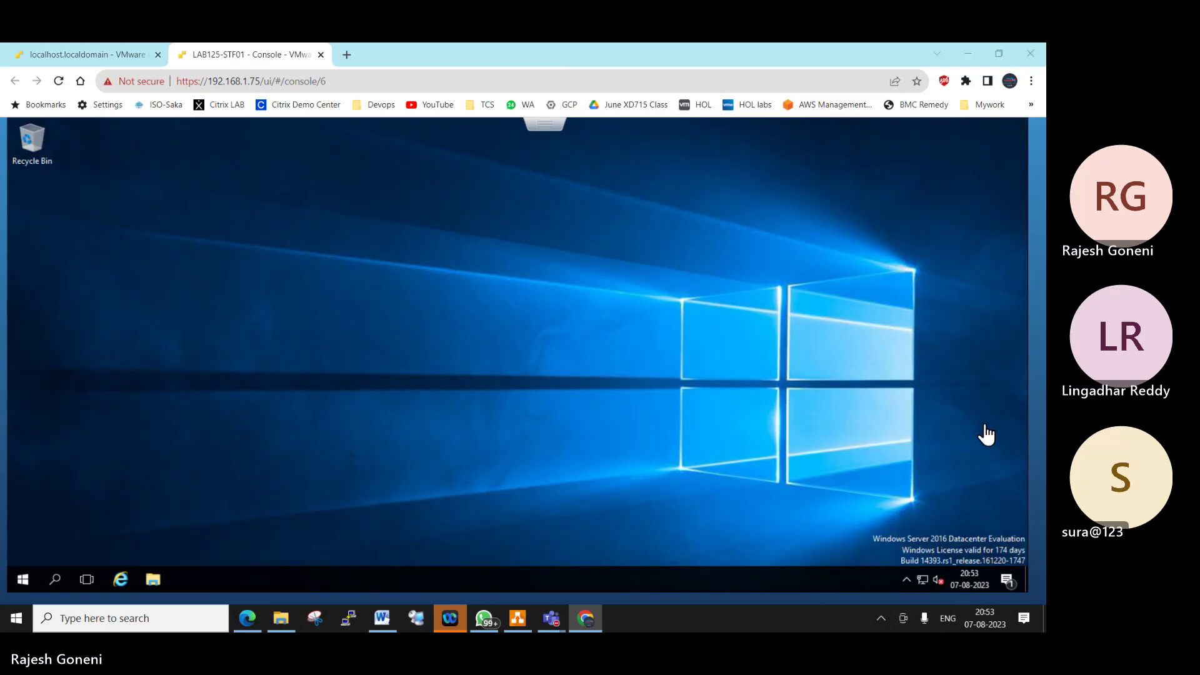
Step: Launch the Citrix StoreFront management console on the server and minimize the Settings window covering it
left_click(24, 580)
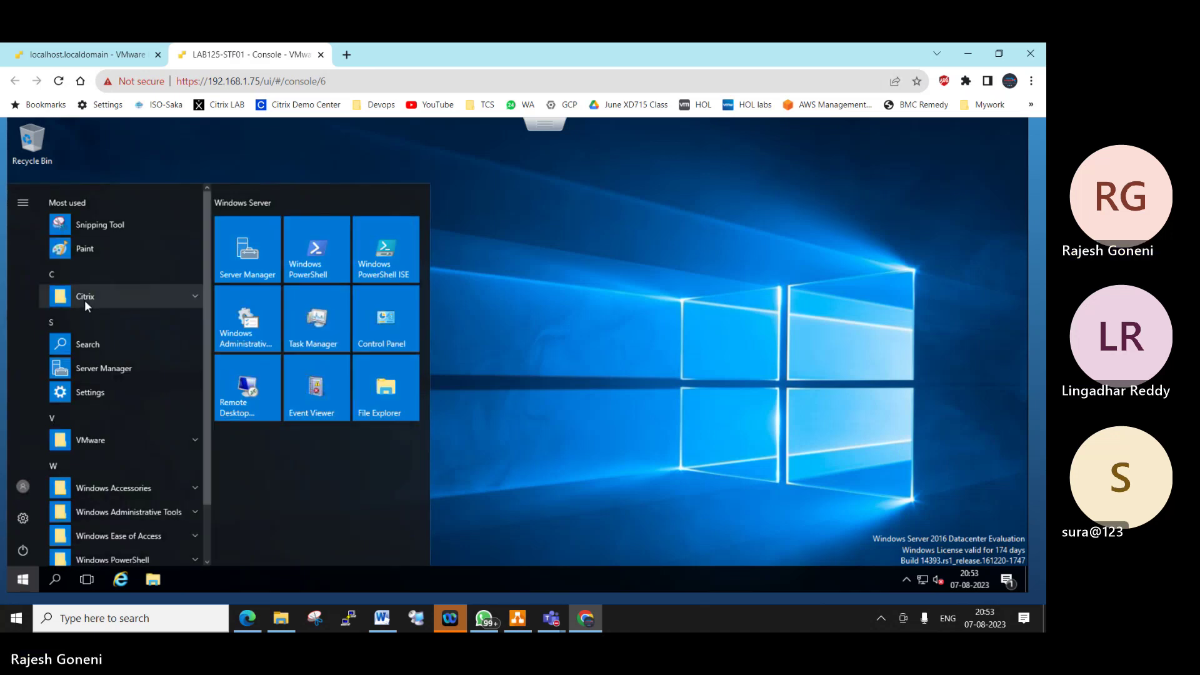
left_click(84, 297)
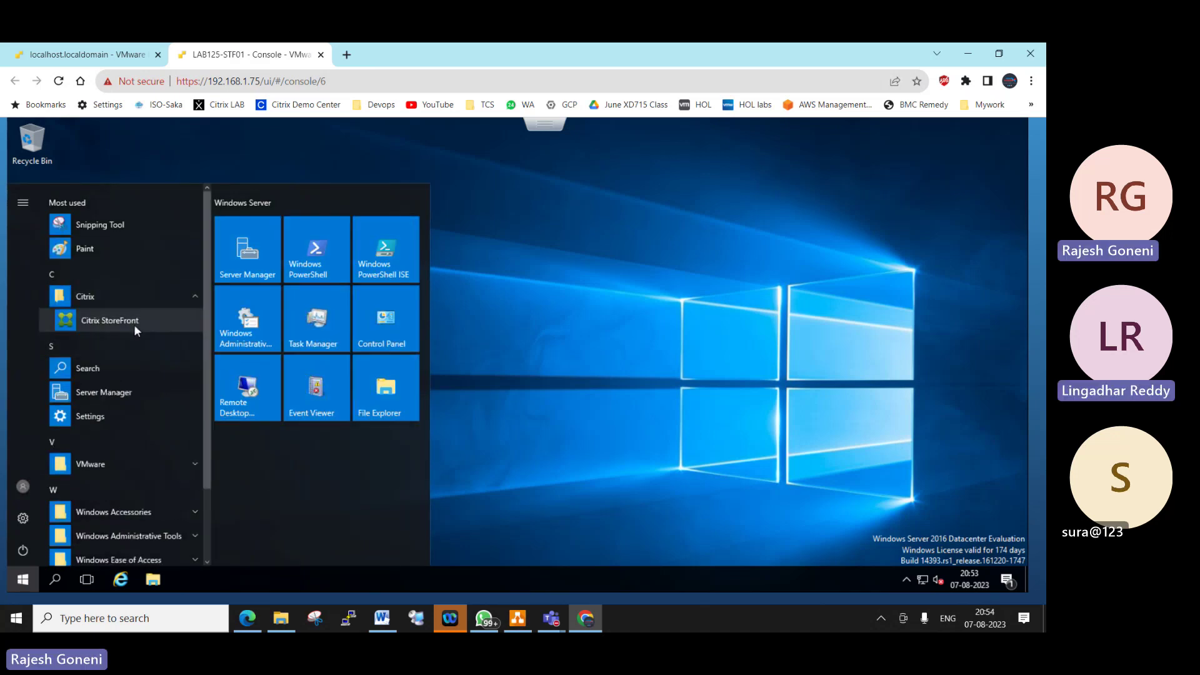
left_click(134, 325)
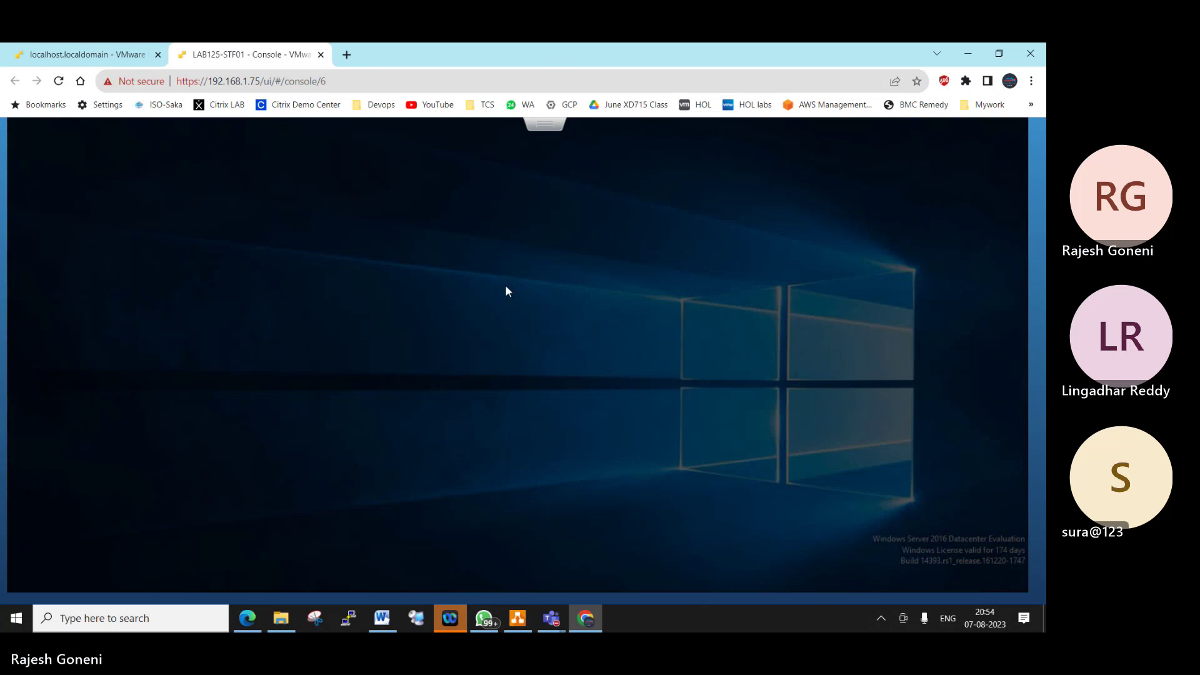
left_click(449, 433)
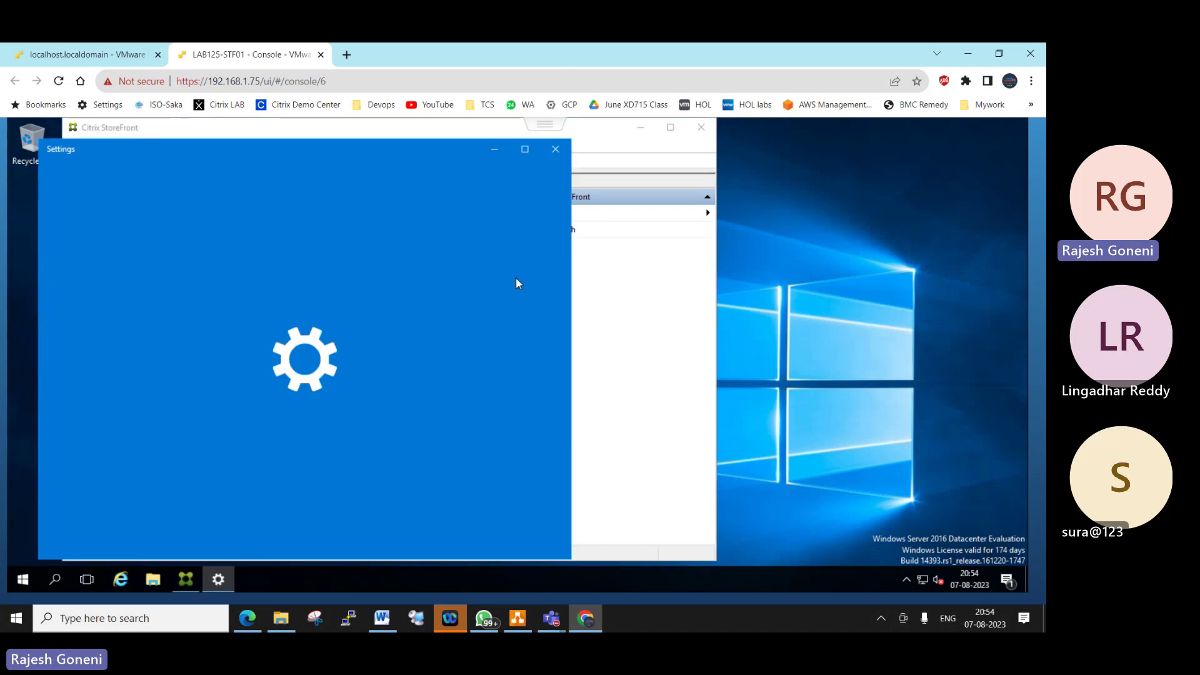
left_click(494, 149)
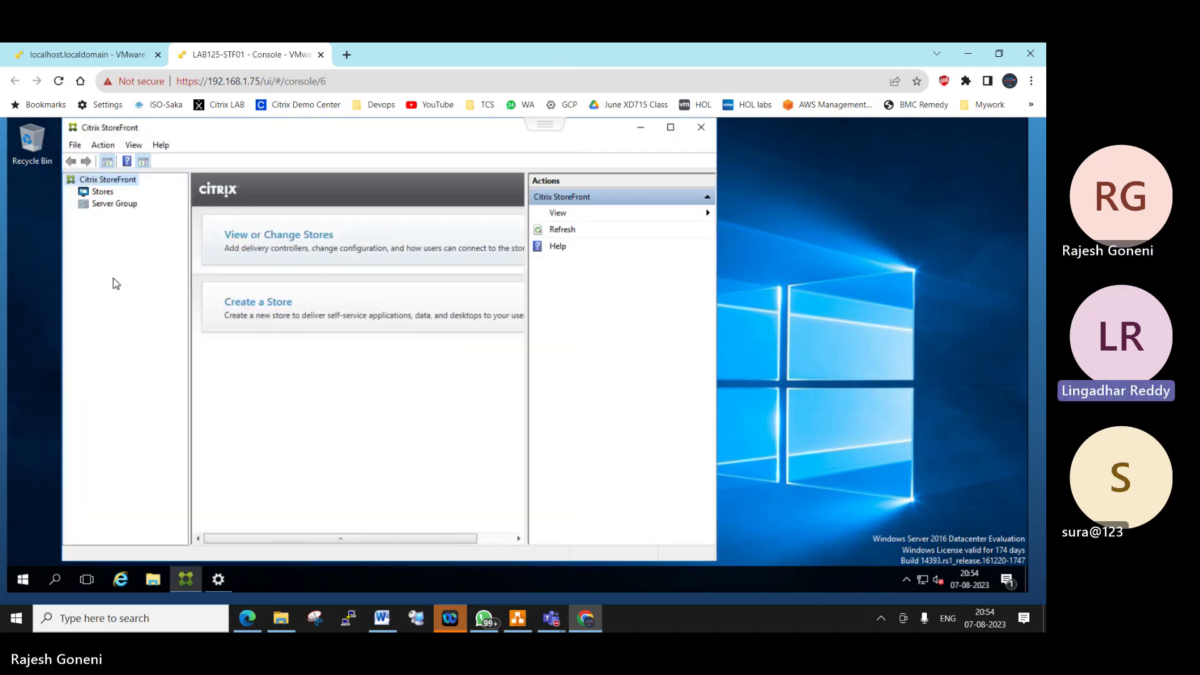
Step: Start creating a new store, name it with the owner's first name followed by "Apps", and continue to the delivery controllers
left_click(103, 192)
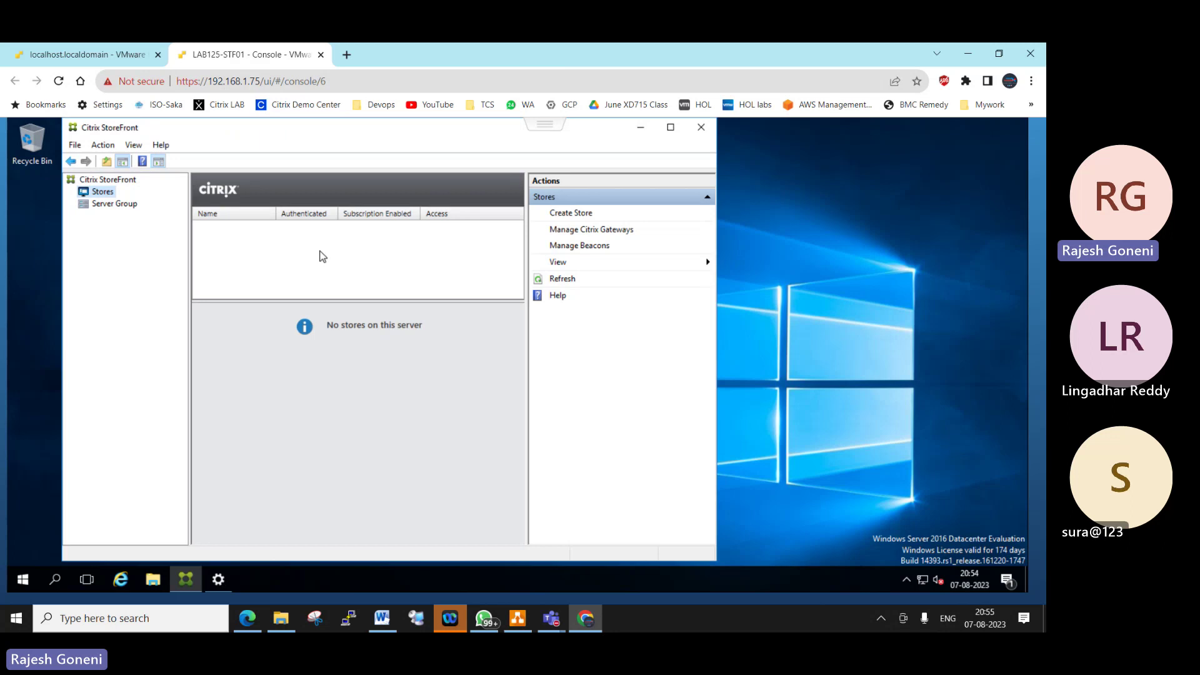
left_click(576, 213)
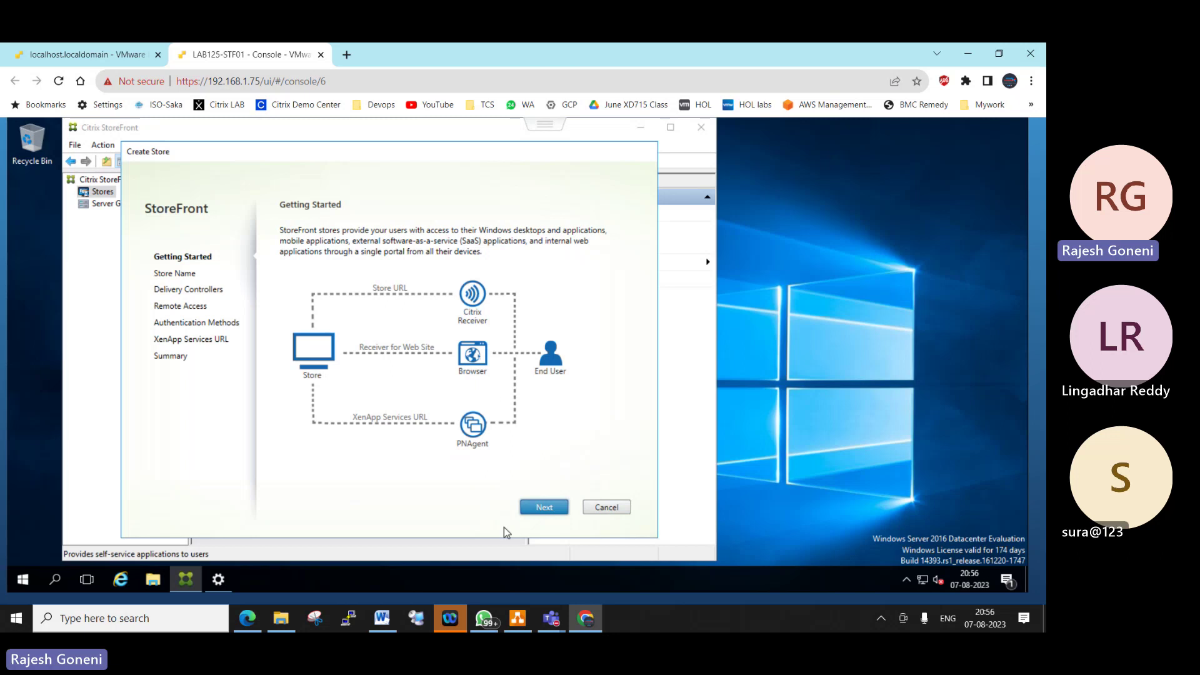
left_click(553, 509)
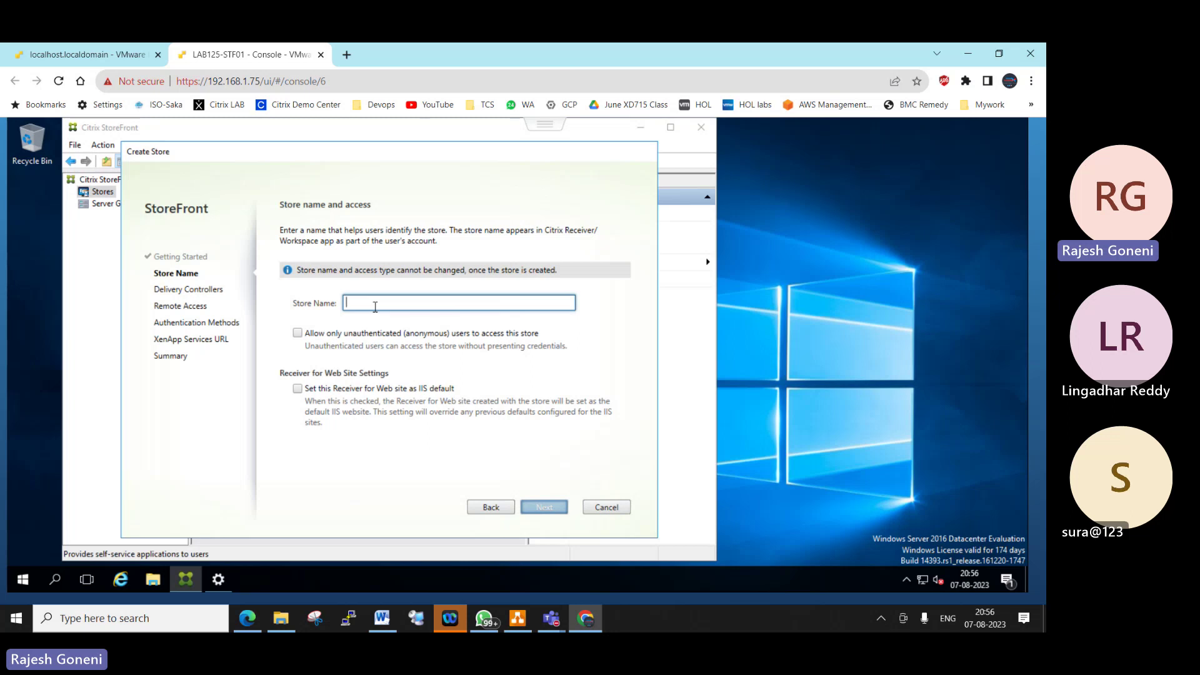
type("Ra")
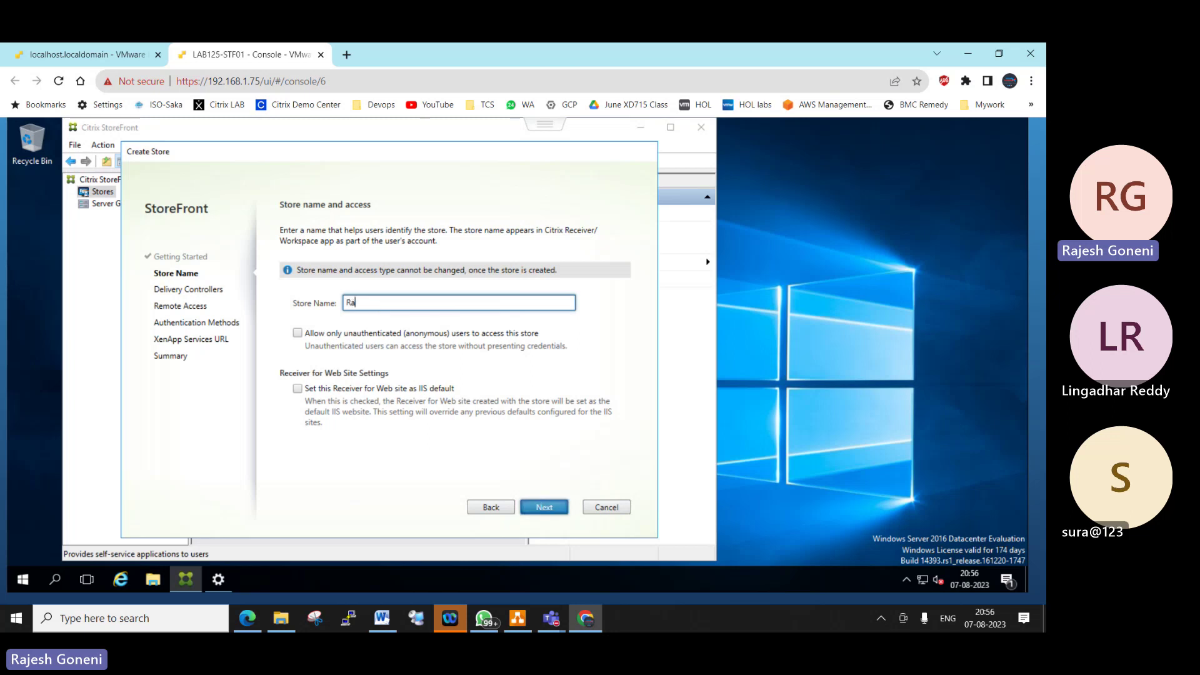
type("jeshApps")
left_click(545, 514)
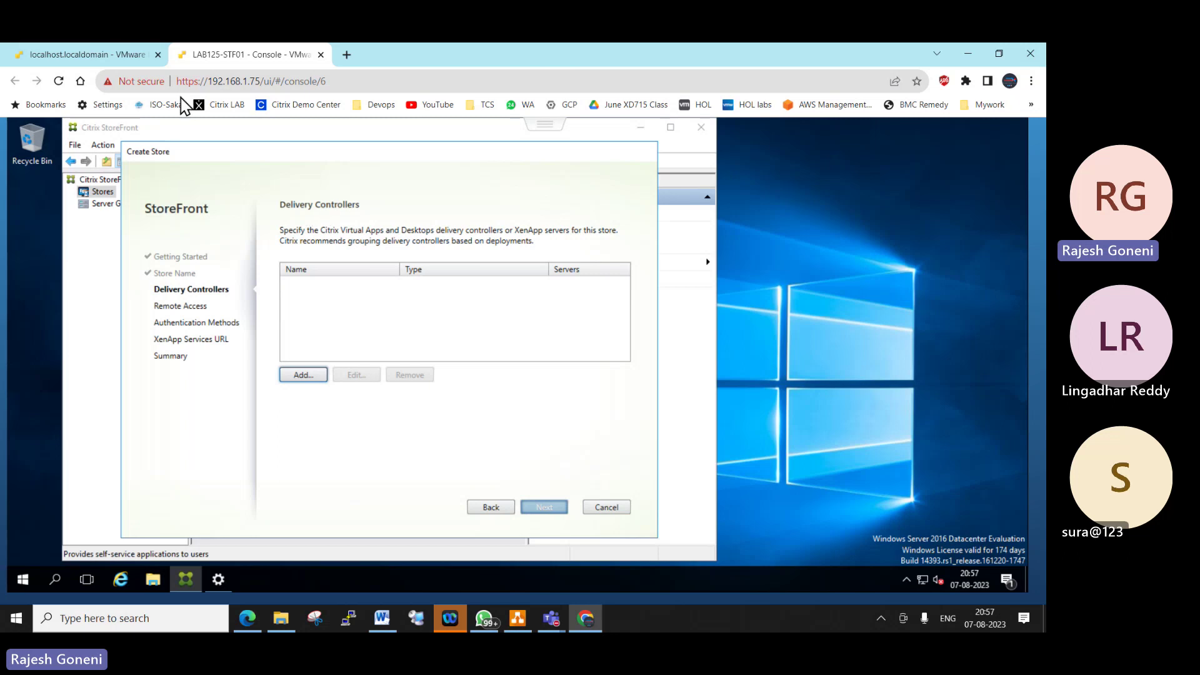
Step: Check the controller's machine name in the ESXi virtual machine list, and add server LAB125-XDC01.CTN.COM to a new delivery controller
left_click(106, 55)
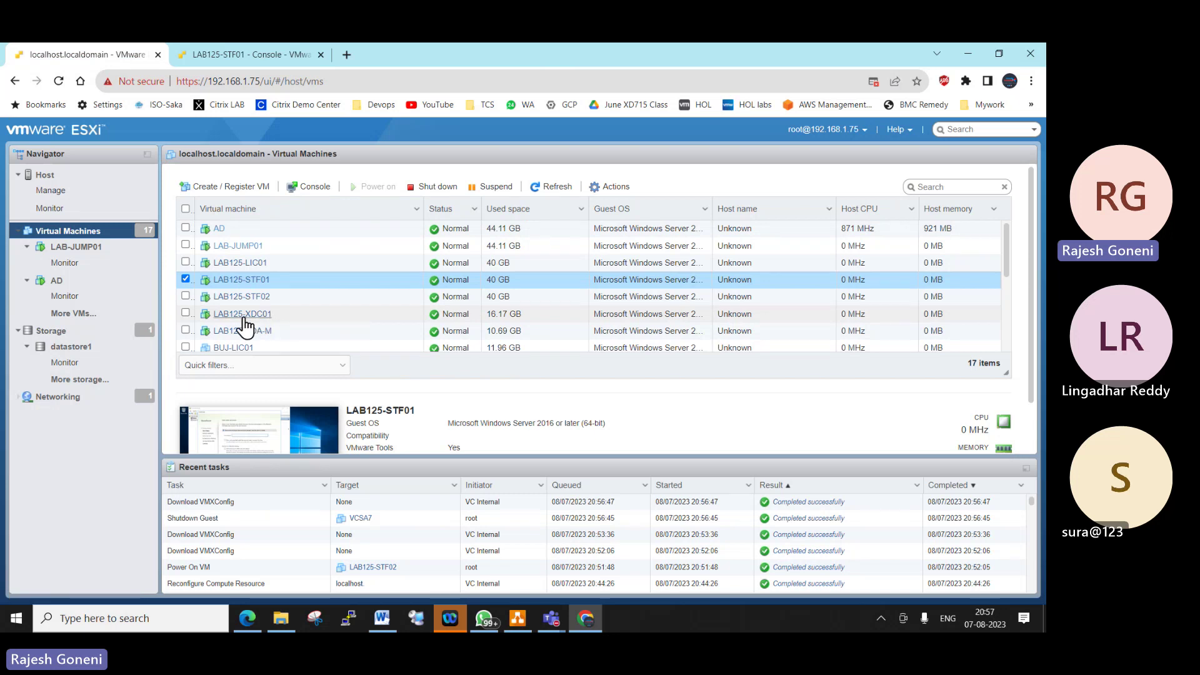
left_click(241, 57)
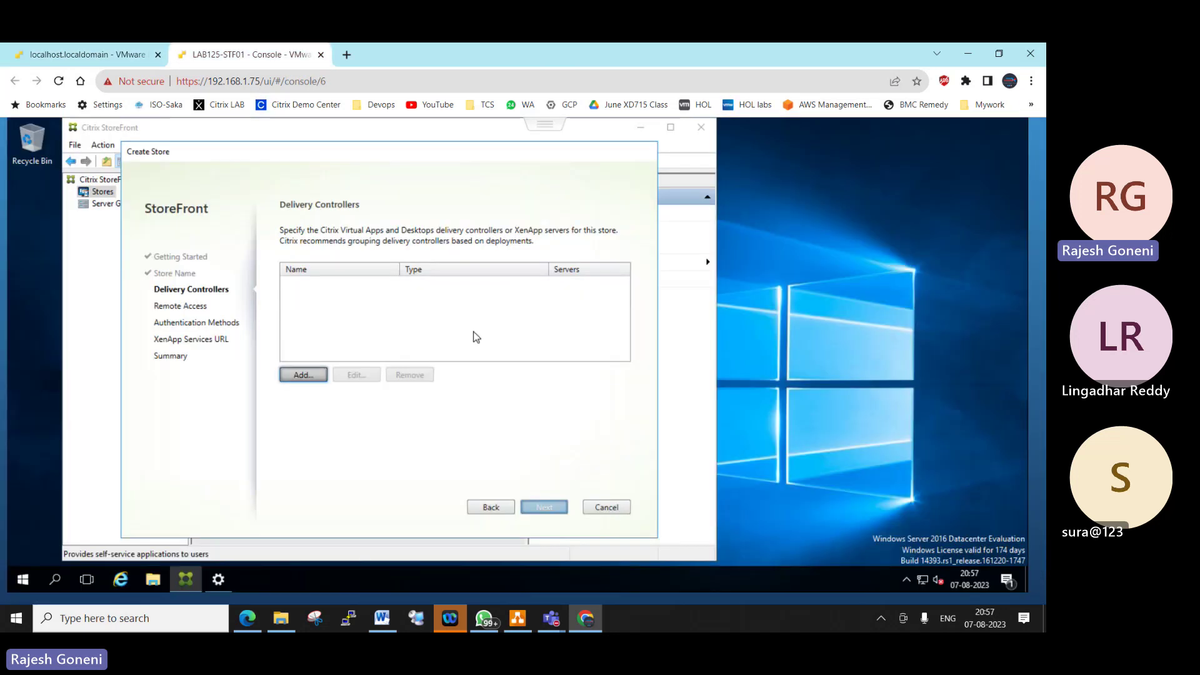
left_click(310, 373)
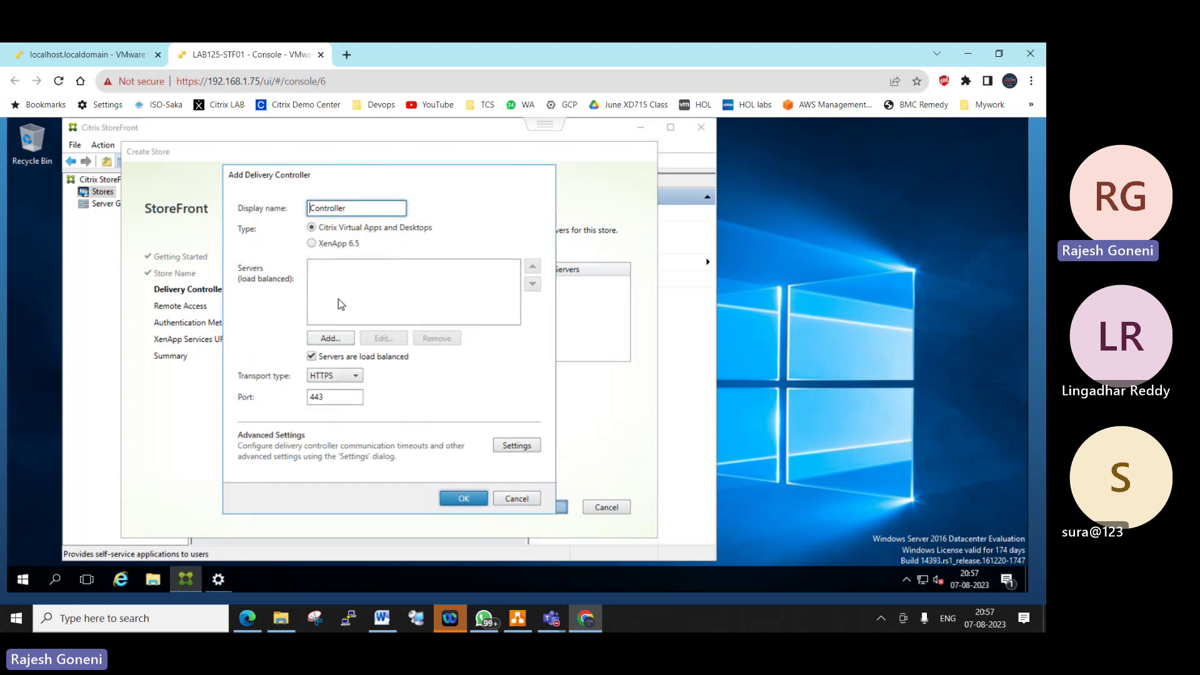
left_click(329, 338)
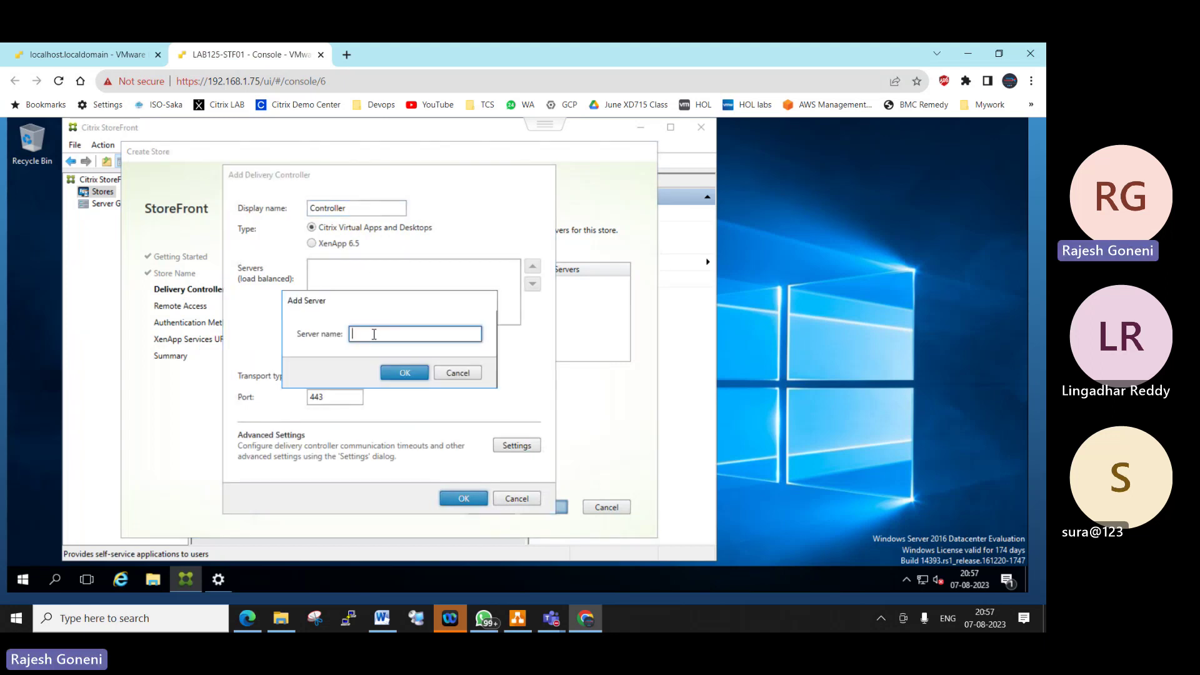
type("LAB125-XDC01.CTN.COM")
left_click(411, 373)
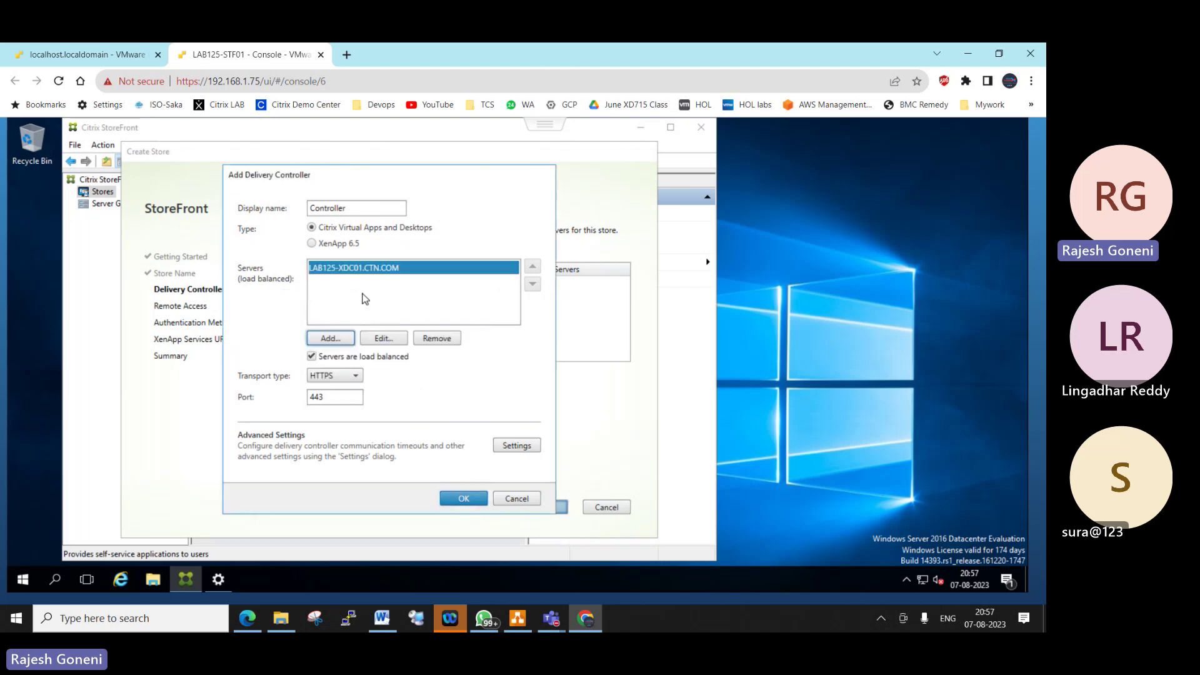
Step: Set the delivery controller's transport type to HTTP and save the controller
left_click(332, 375)
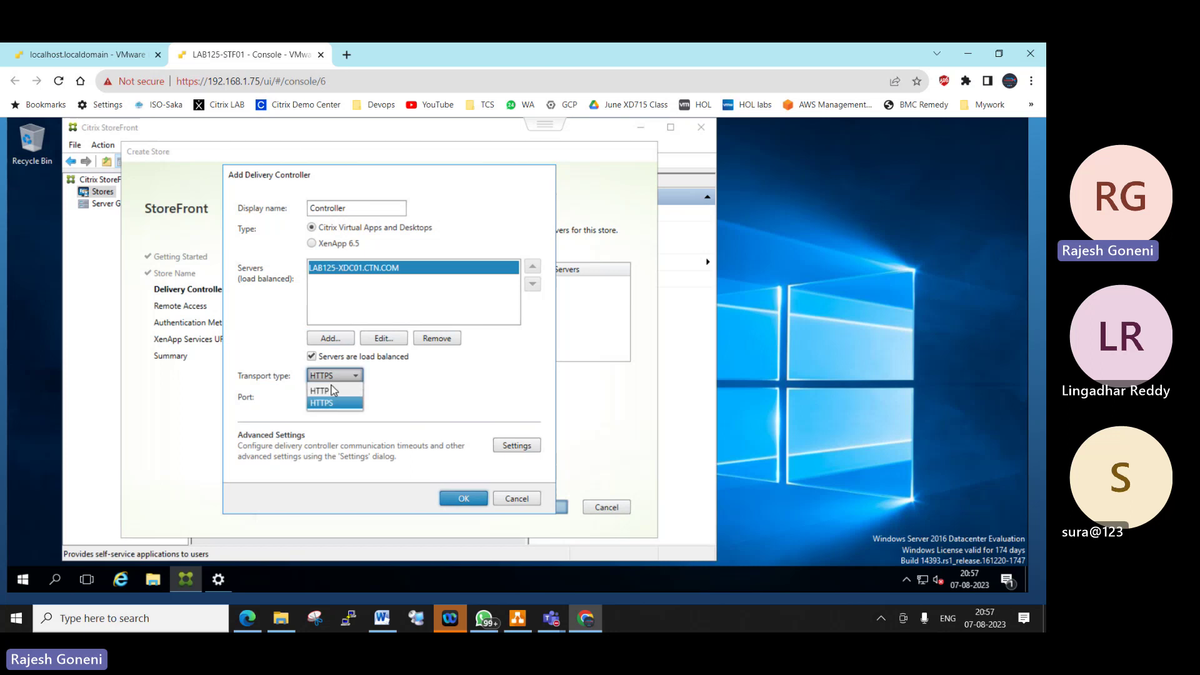
left_click(335, 392)
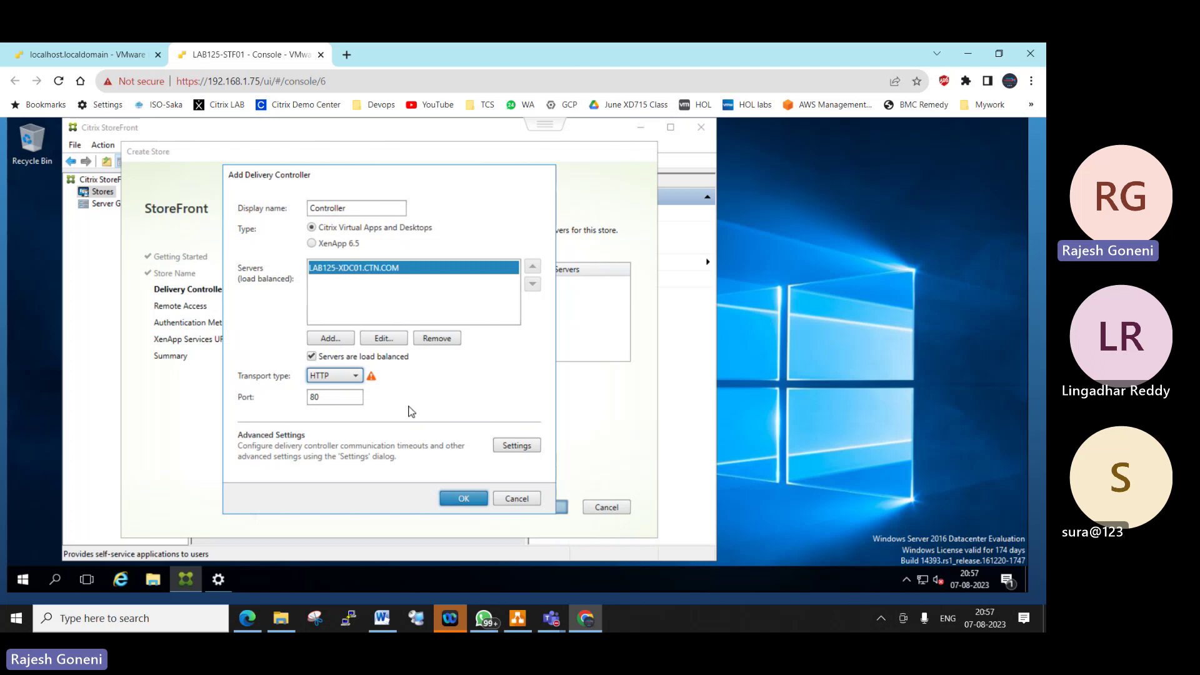
left_click(336, 377)
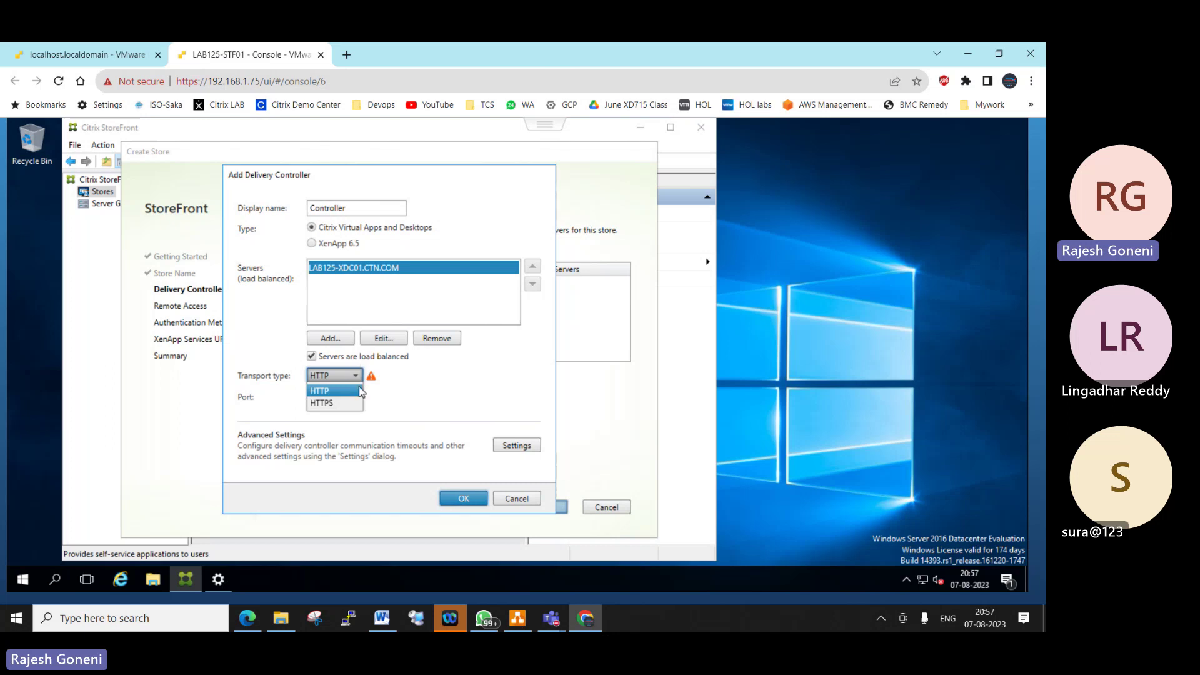
left_click(360, 392)
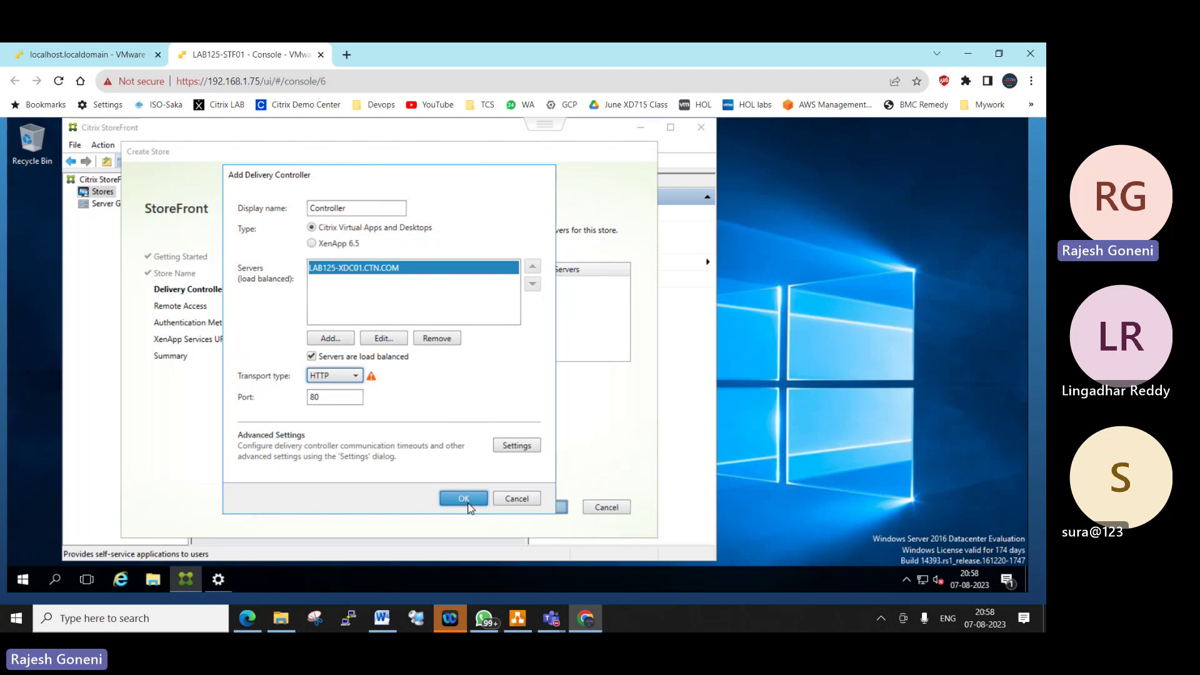
left_click(464, 499)
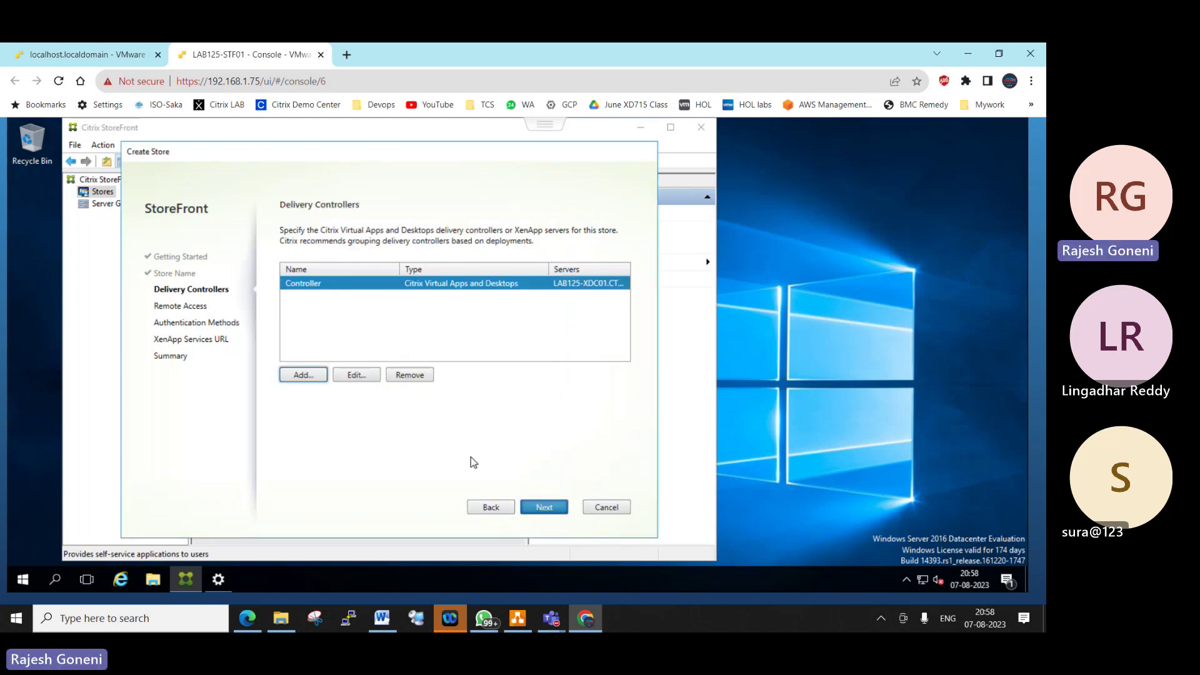
left_click(544, 507)
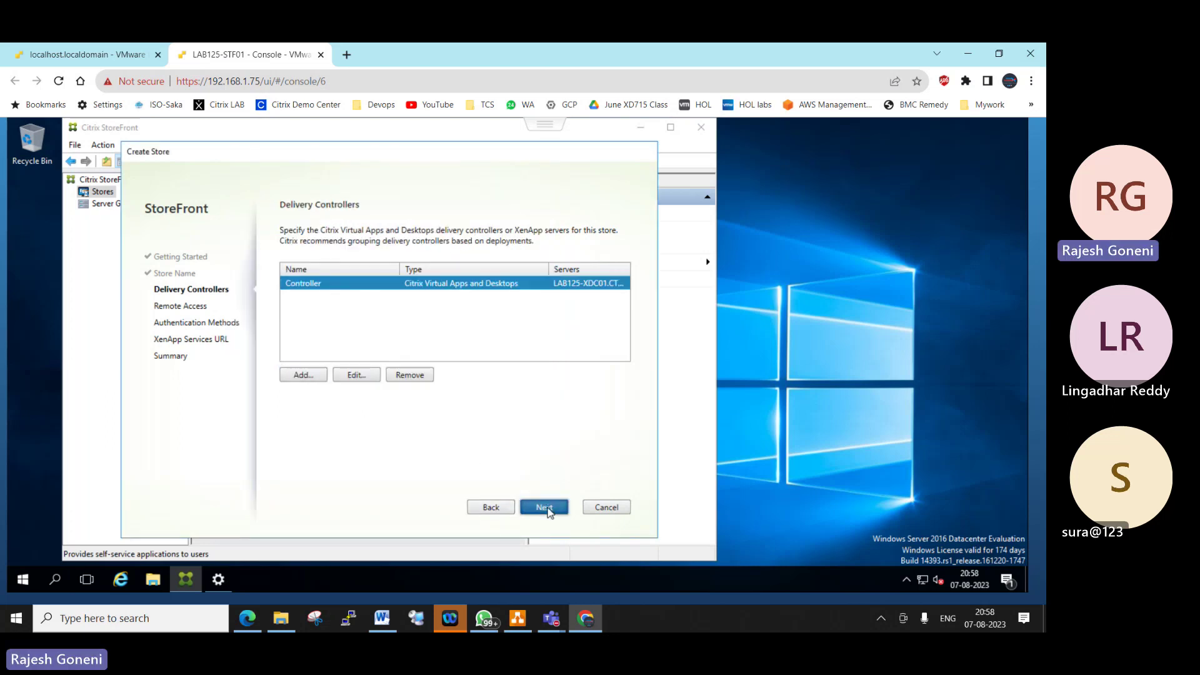
left_click(497, 512)
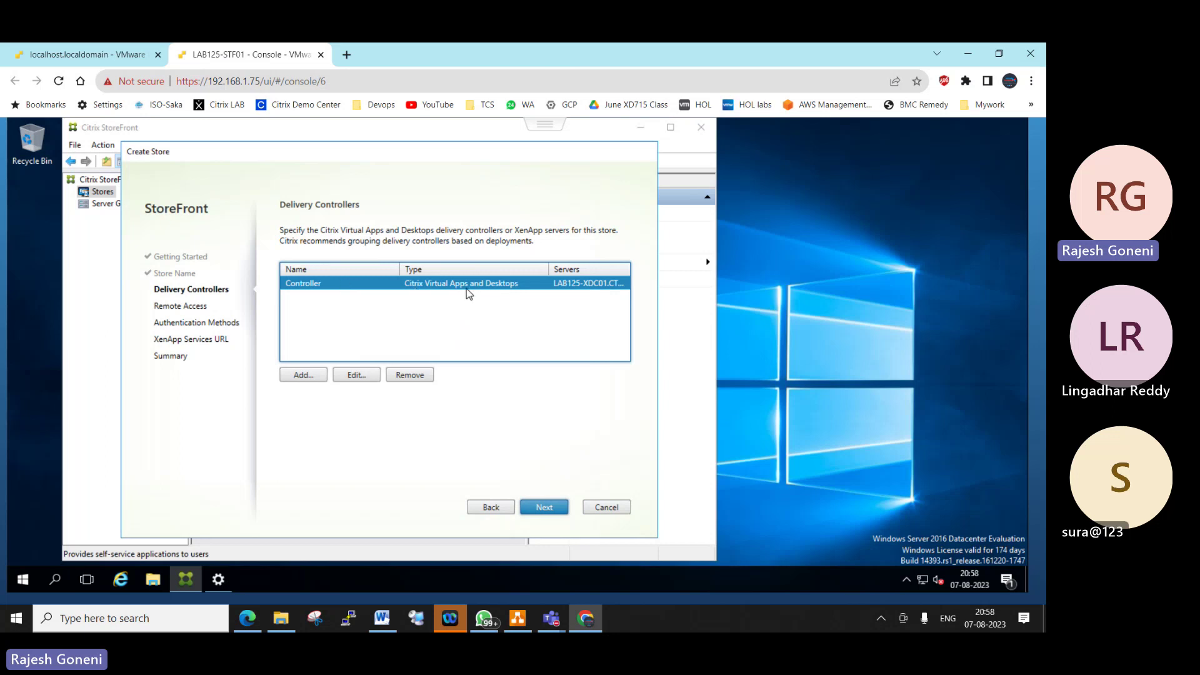
left_click(307, 377)
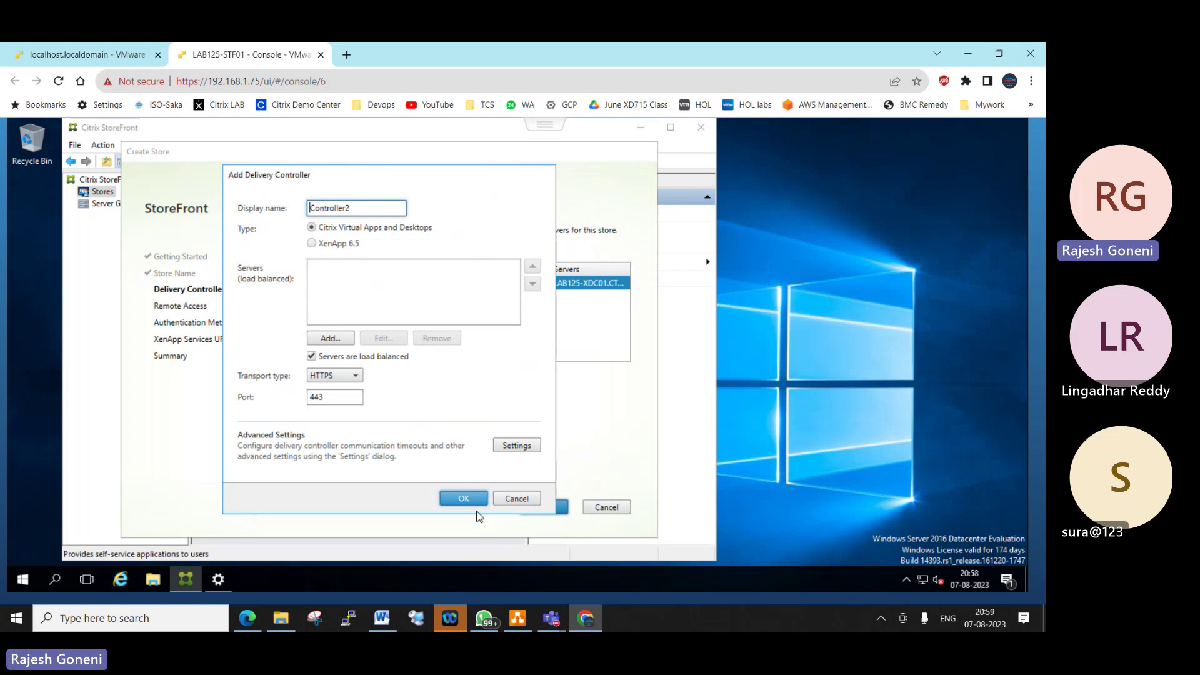
left_click(535, 503)
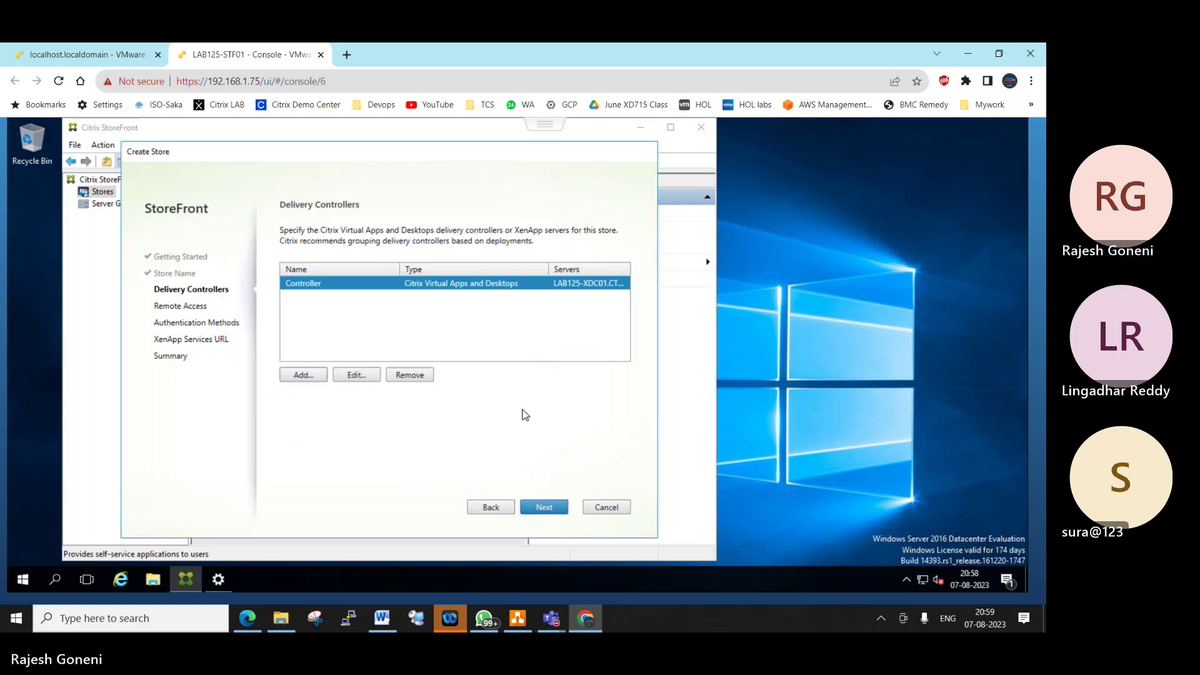
Step: Leave remote access disabled and keep User name and password as the store's only authentication method
left_click(544, 508)
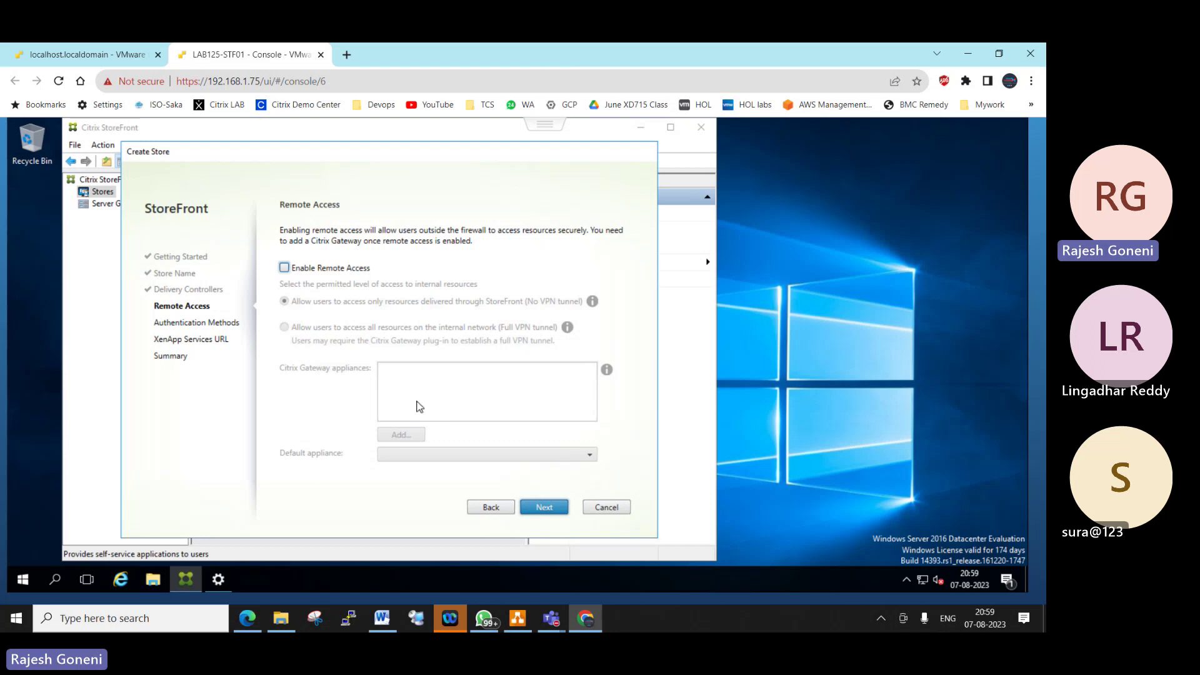
left_click(553, 510)
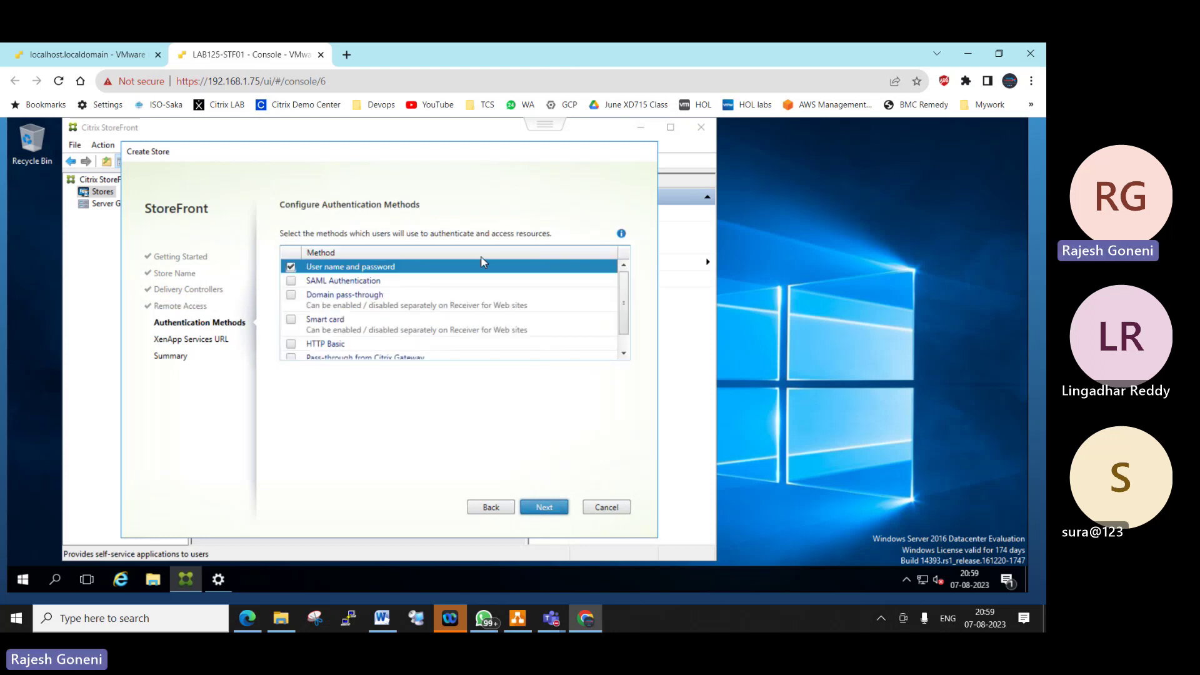
left_click_drag(624, 294, 634, 342)
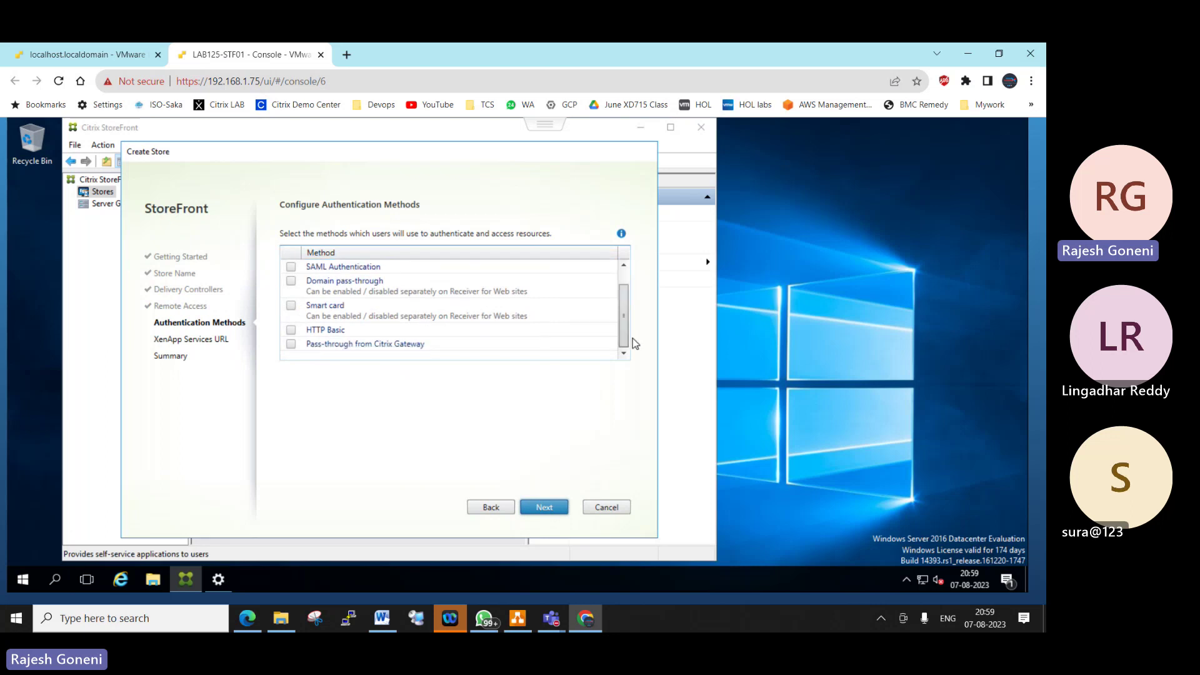
scroll(634, 292, "up", 1)
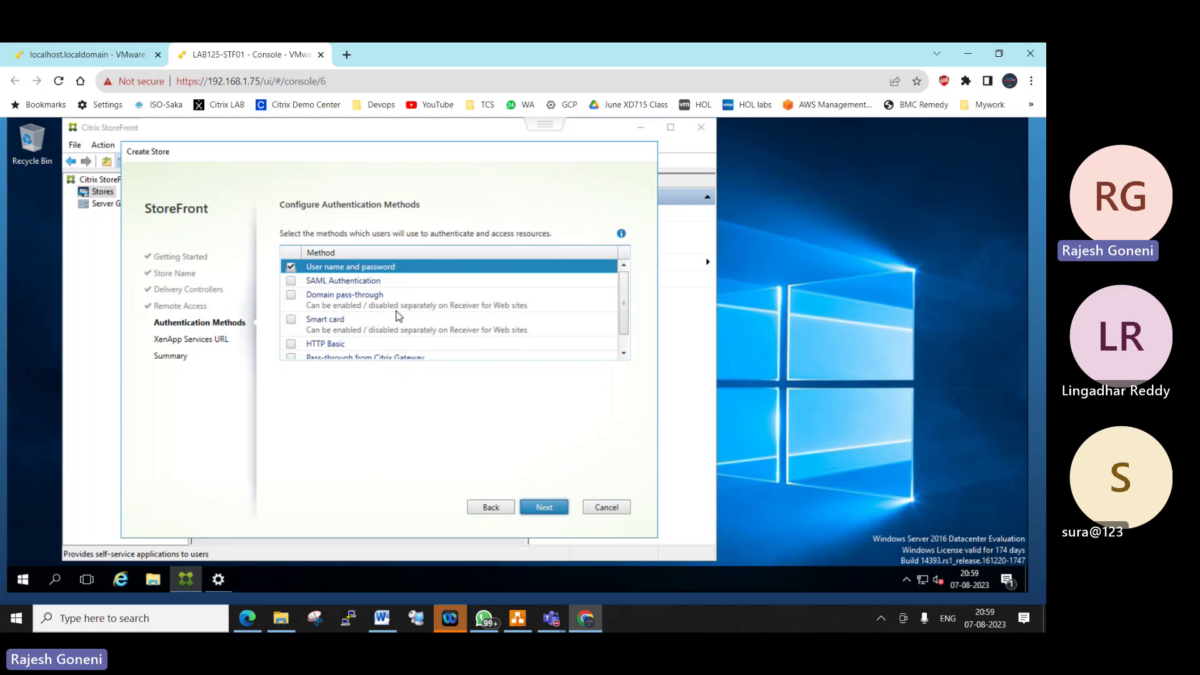
left_click(558, 515)
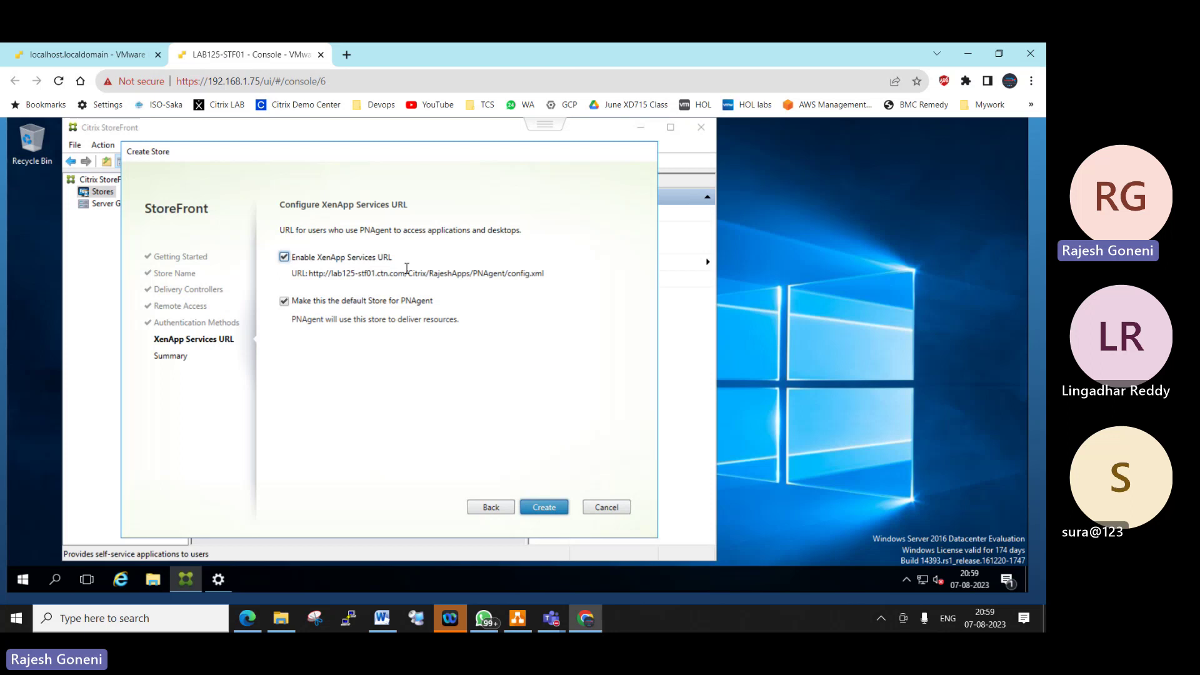
Step: Disable the XenApp Services URL and create the store
left_click(284, 258)
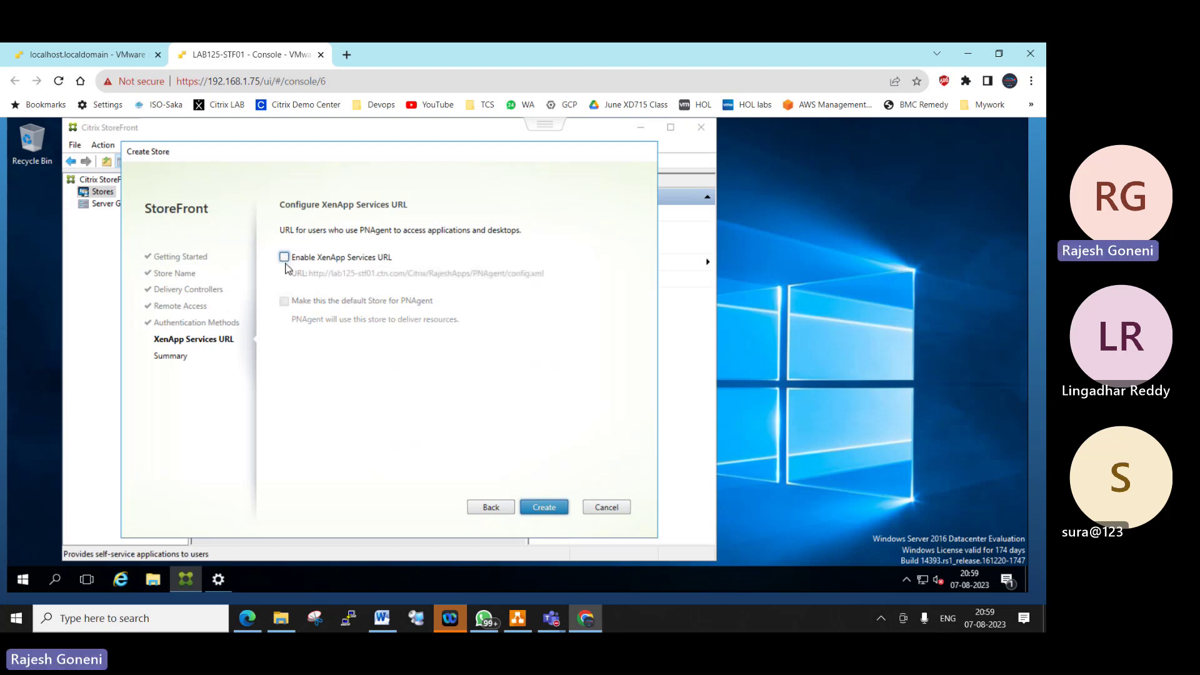
left_click(543, 510)
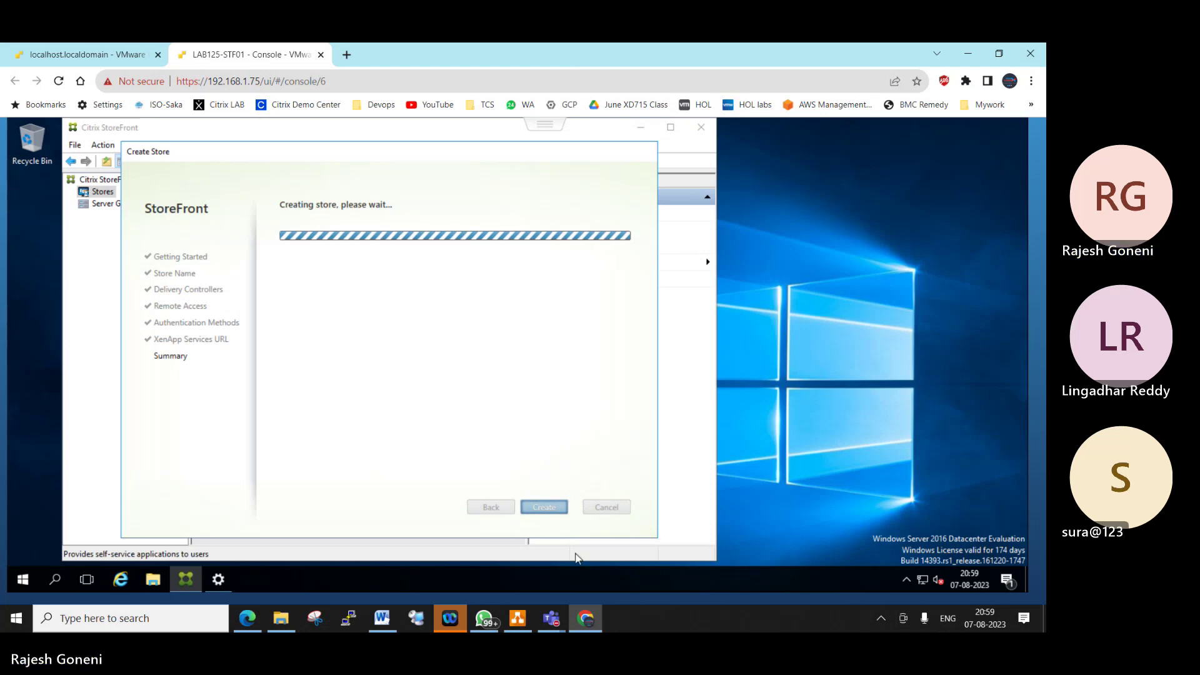
Step: Switch to the Teams meeting window and mute the microphone
mouse_move(551, 618)
left_click(605, 554)
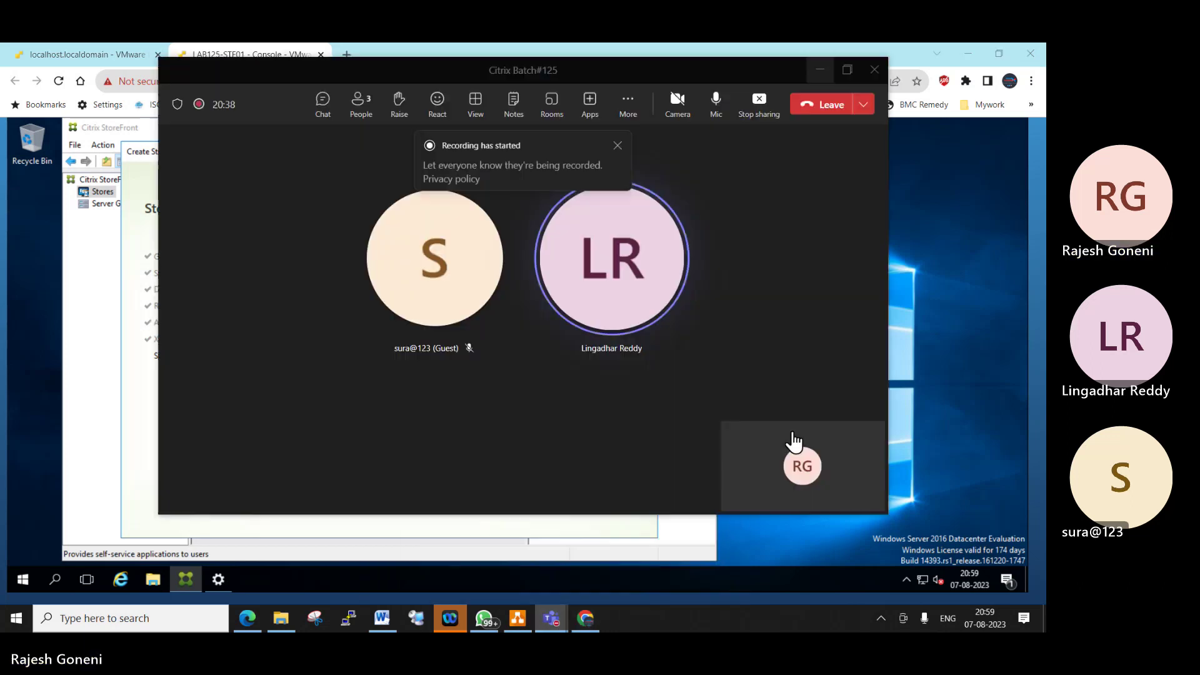
left_click(716, 100)
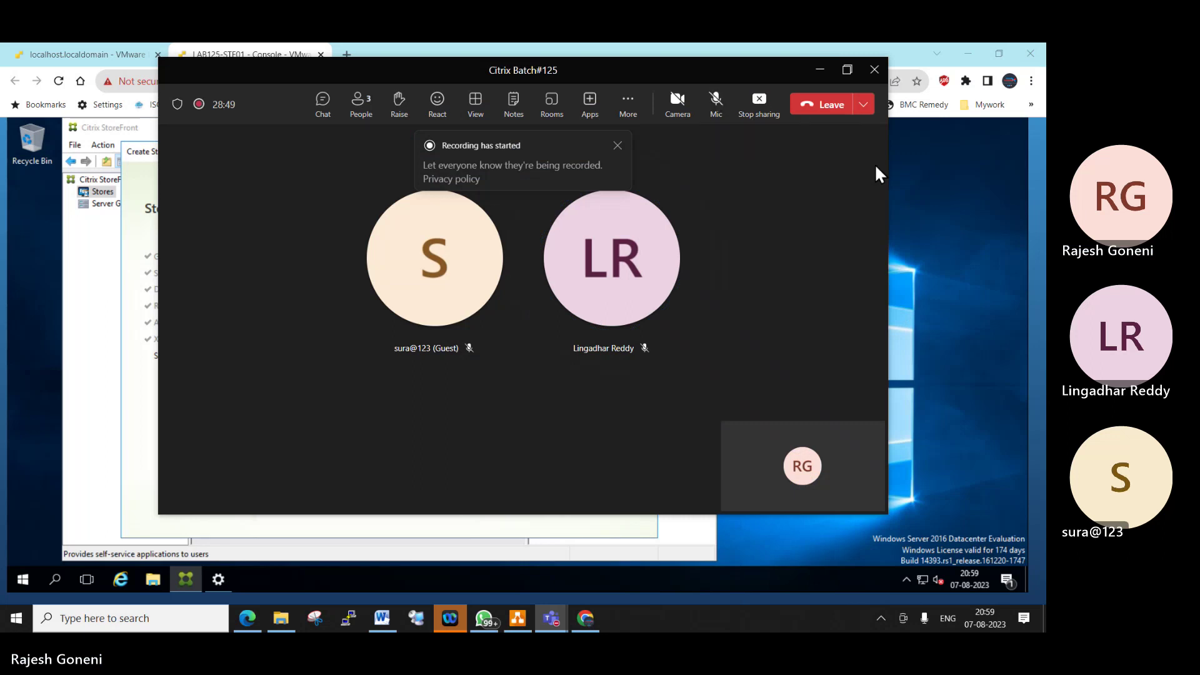